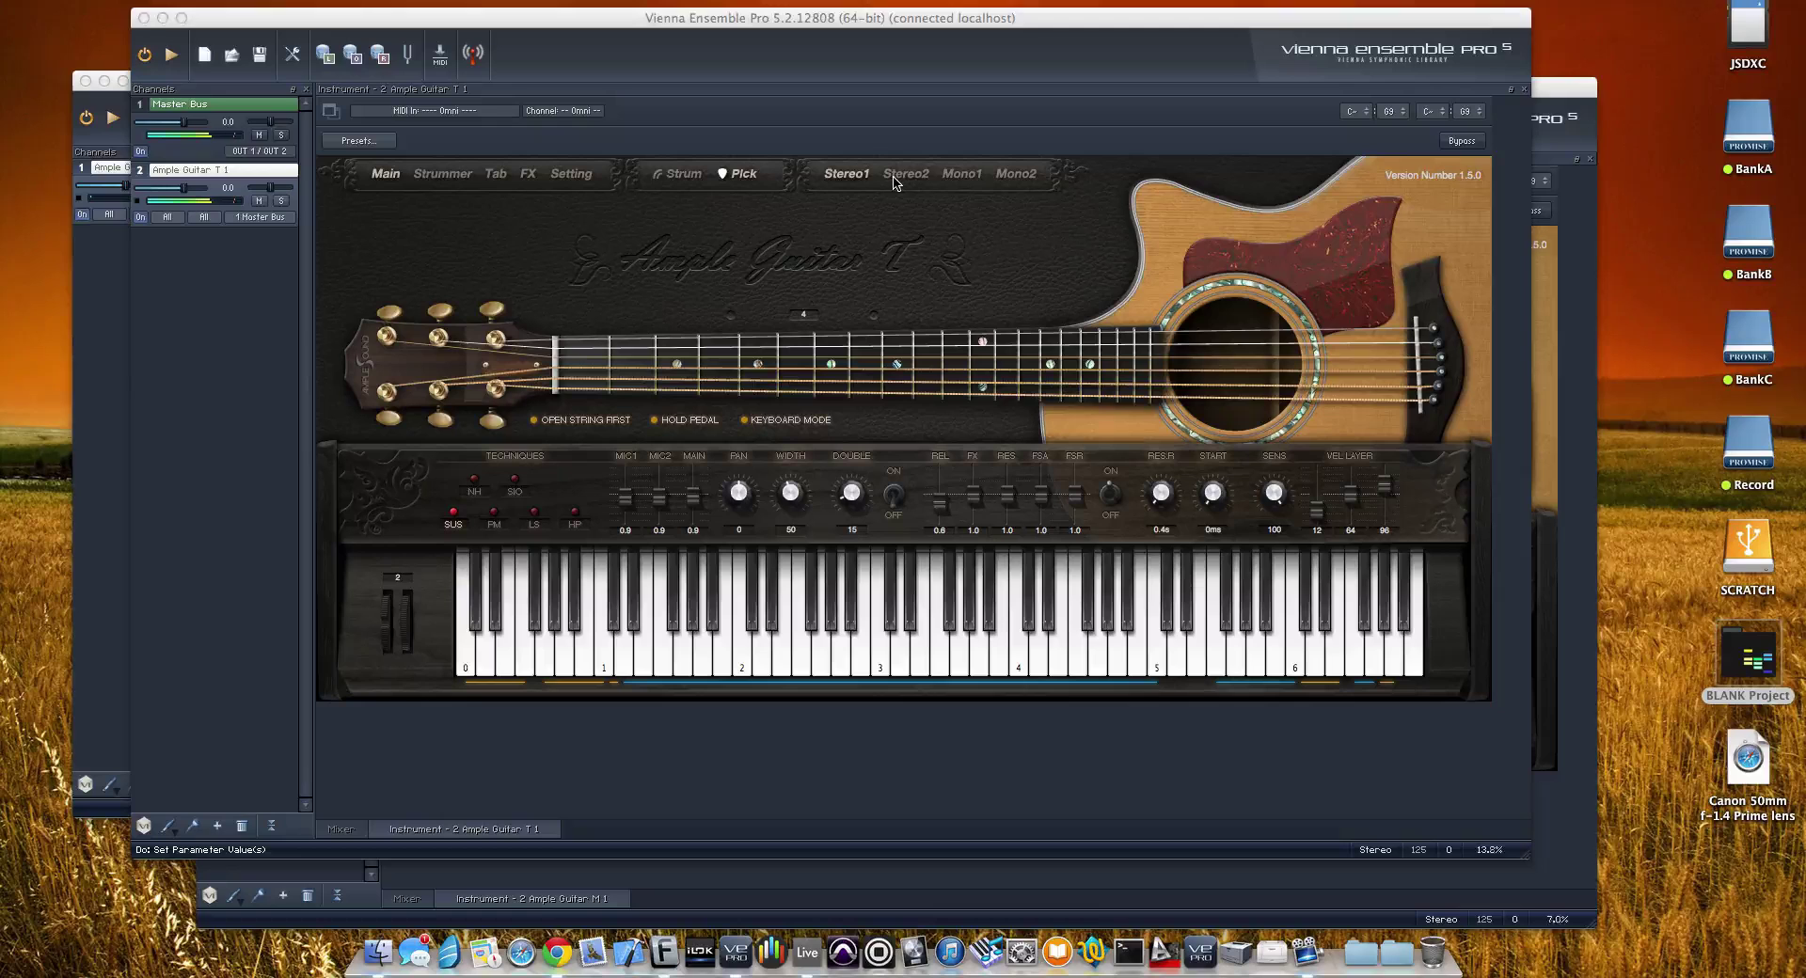
- Turn on the double guitar effect, audition higher Double amounts, and bring the amount back to 15
left_click(893, 182)
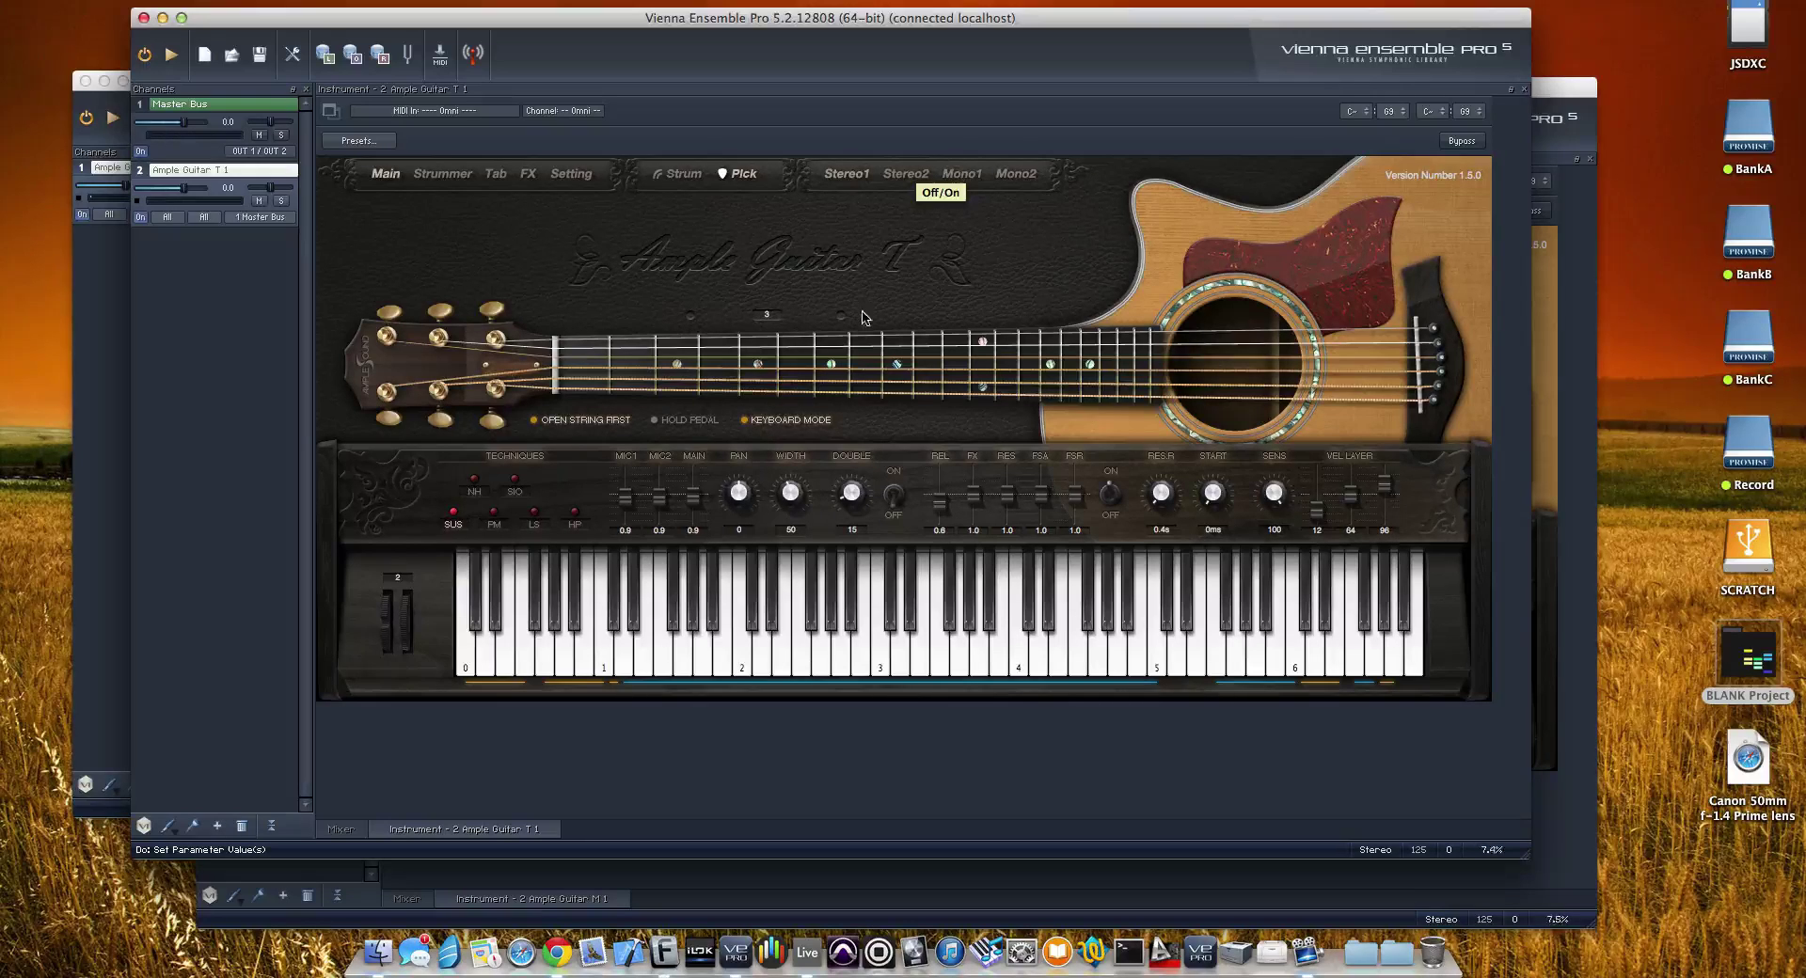
left_click(892, 501)
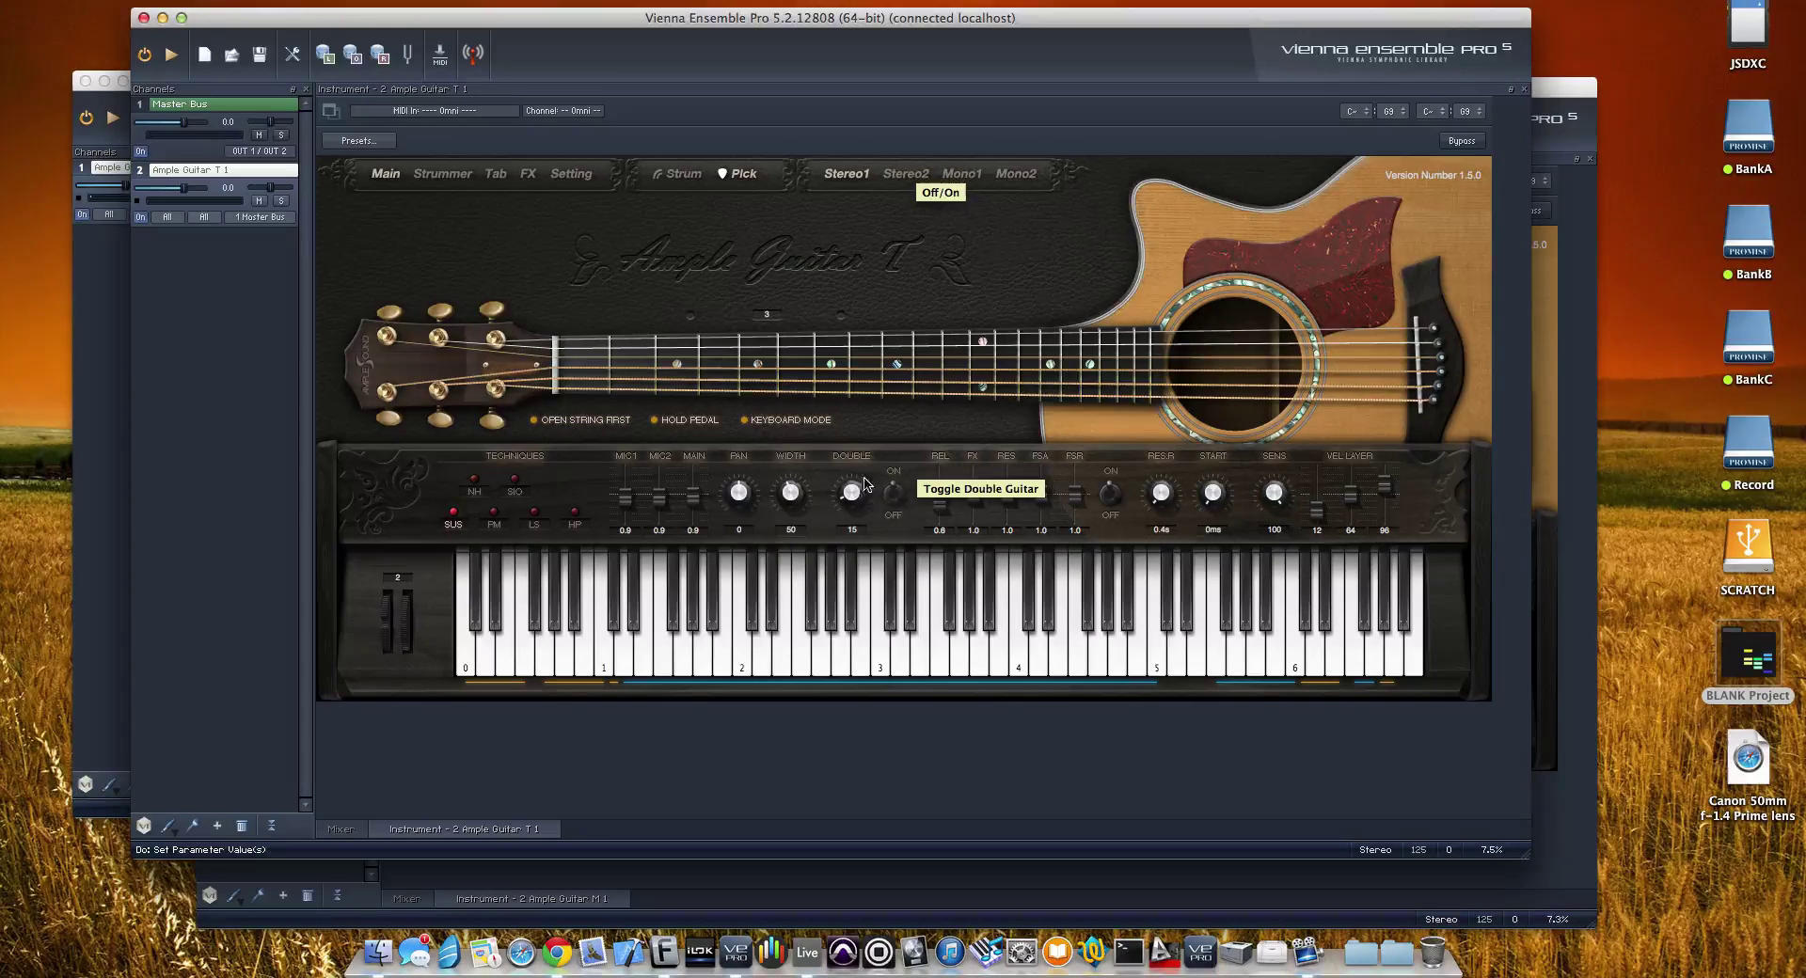
left_click_drag(852, 506, 854, 464)
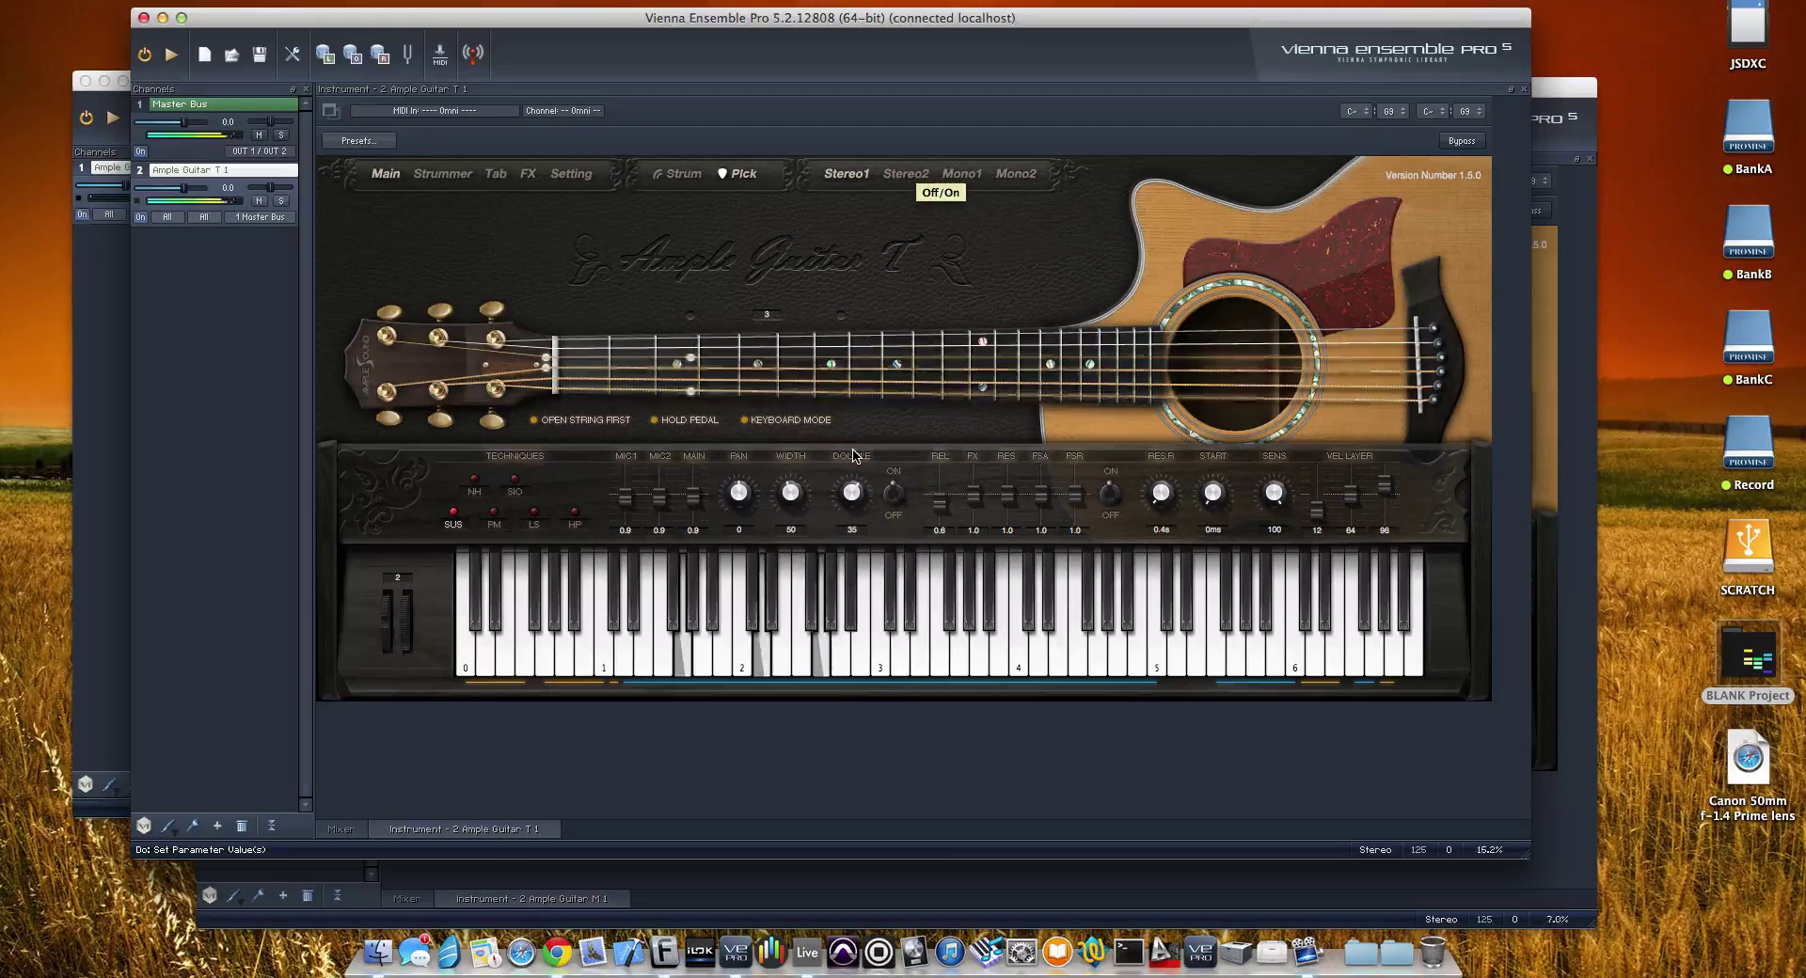
left_click_drag(857, 500, 851, 464)
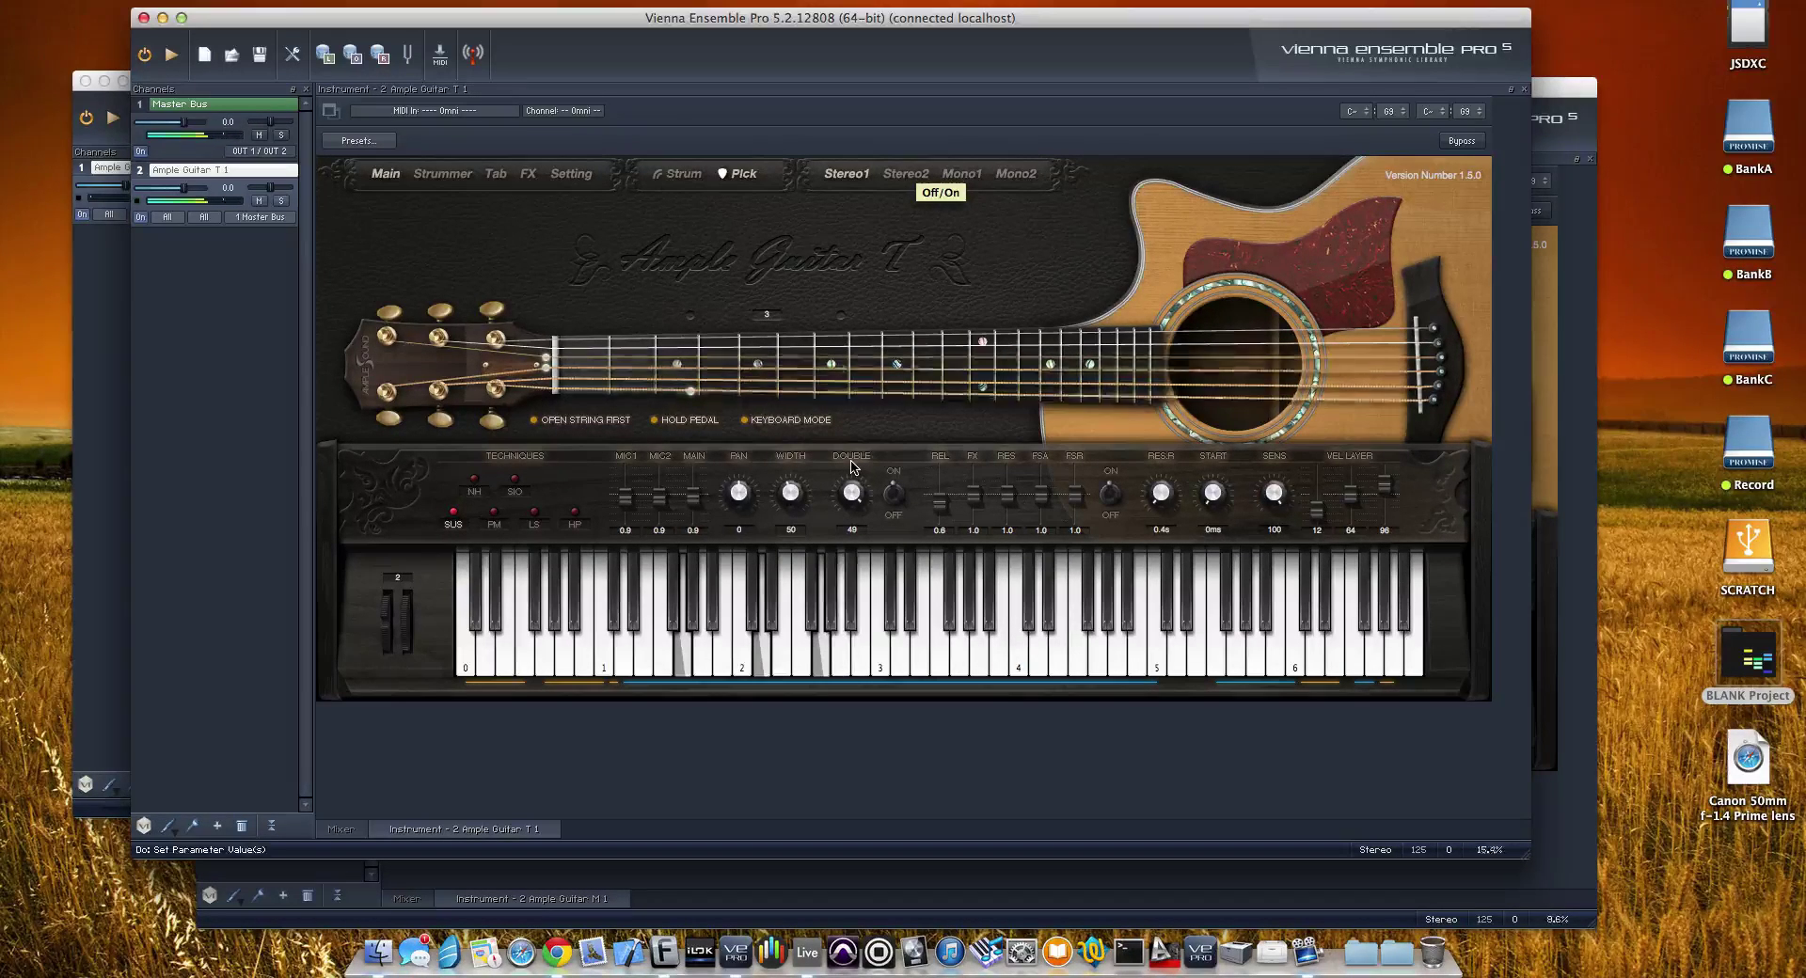
left_click_drag(852, 491, 854, 569)
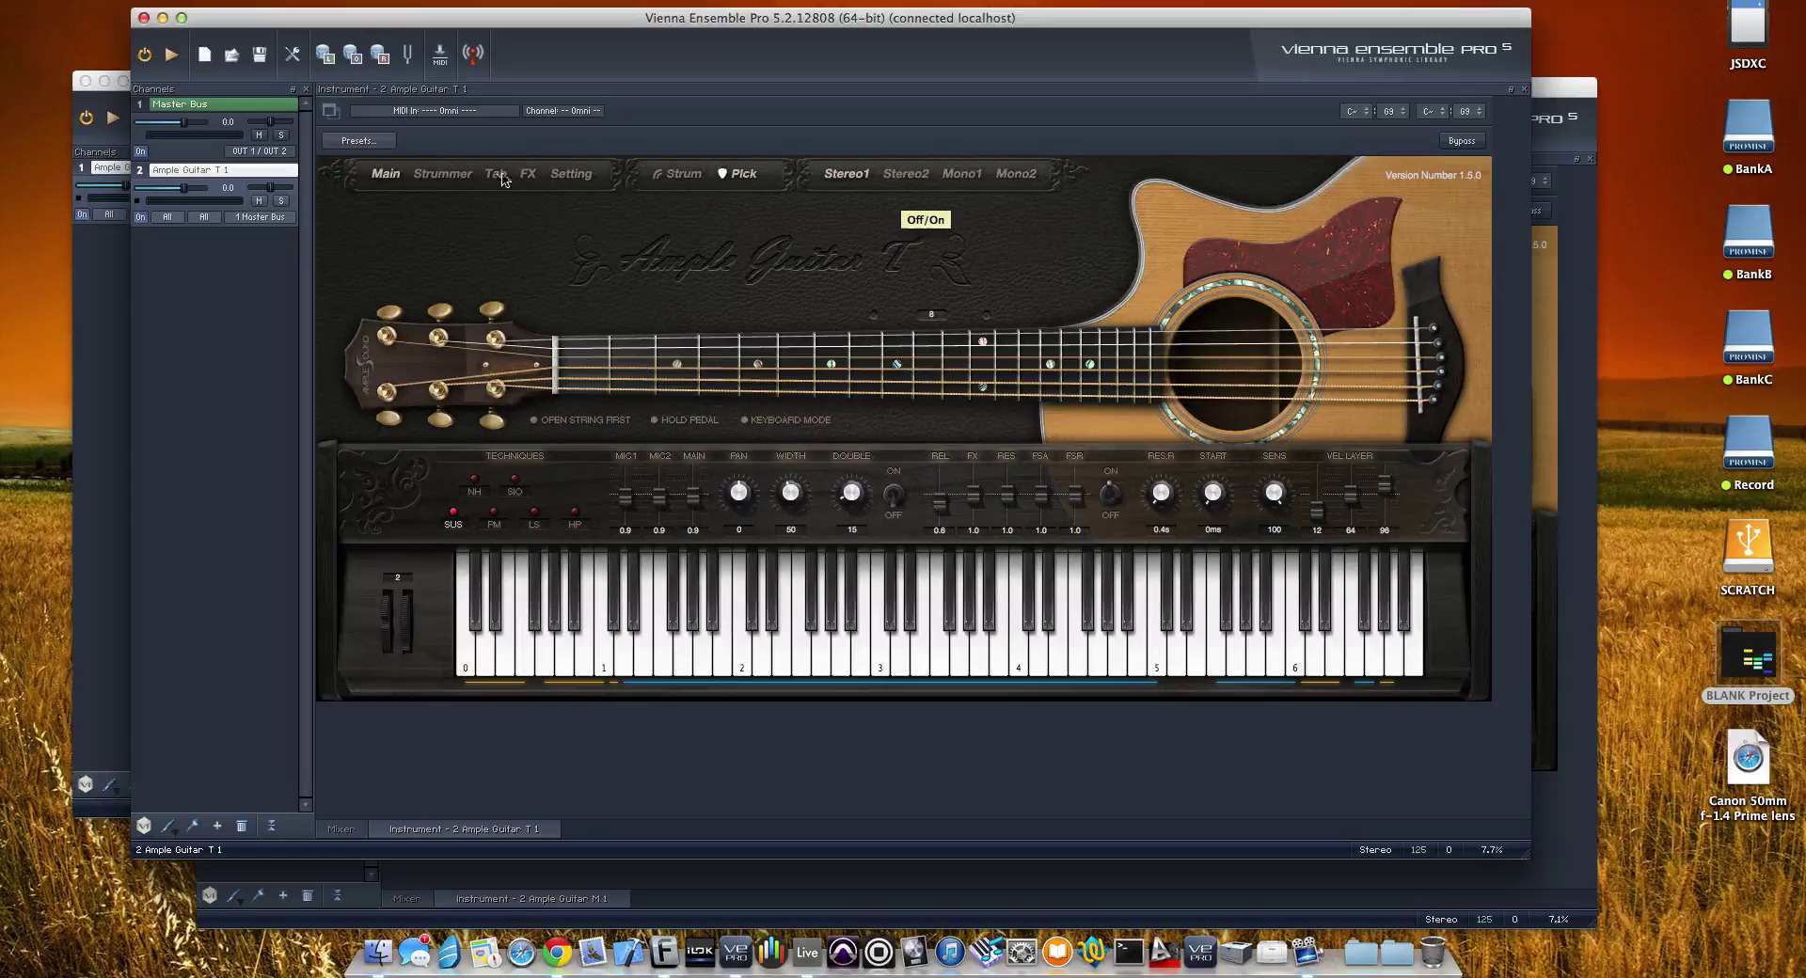
- On the Strummer page, keep C as chord 1's root and change its type to 5
left_click(442, 174)
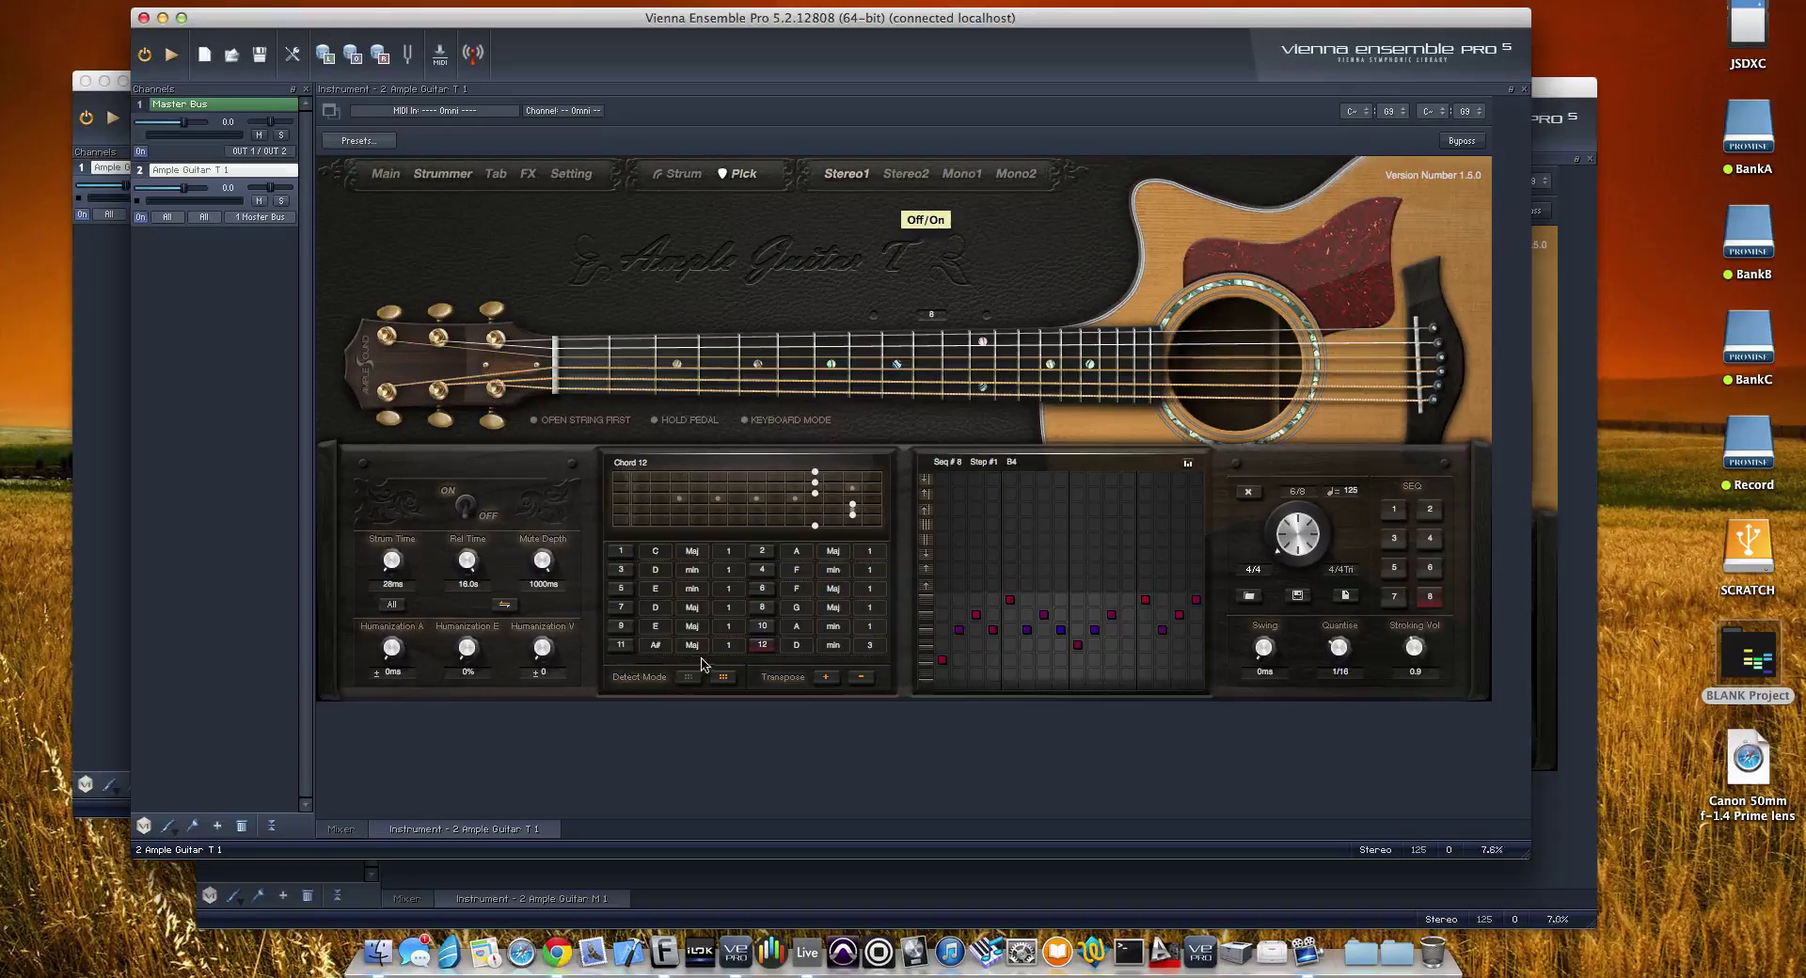
left_click(658, 553)
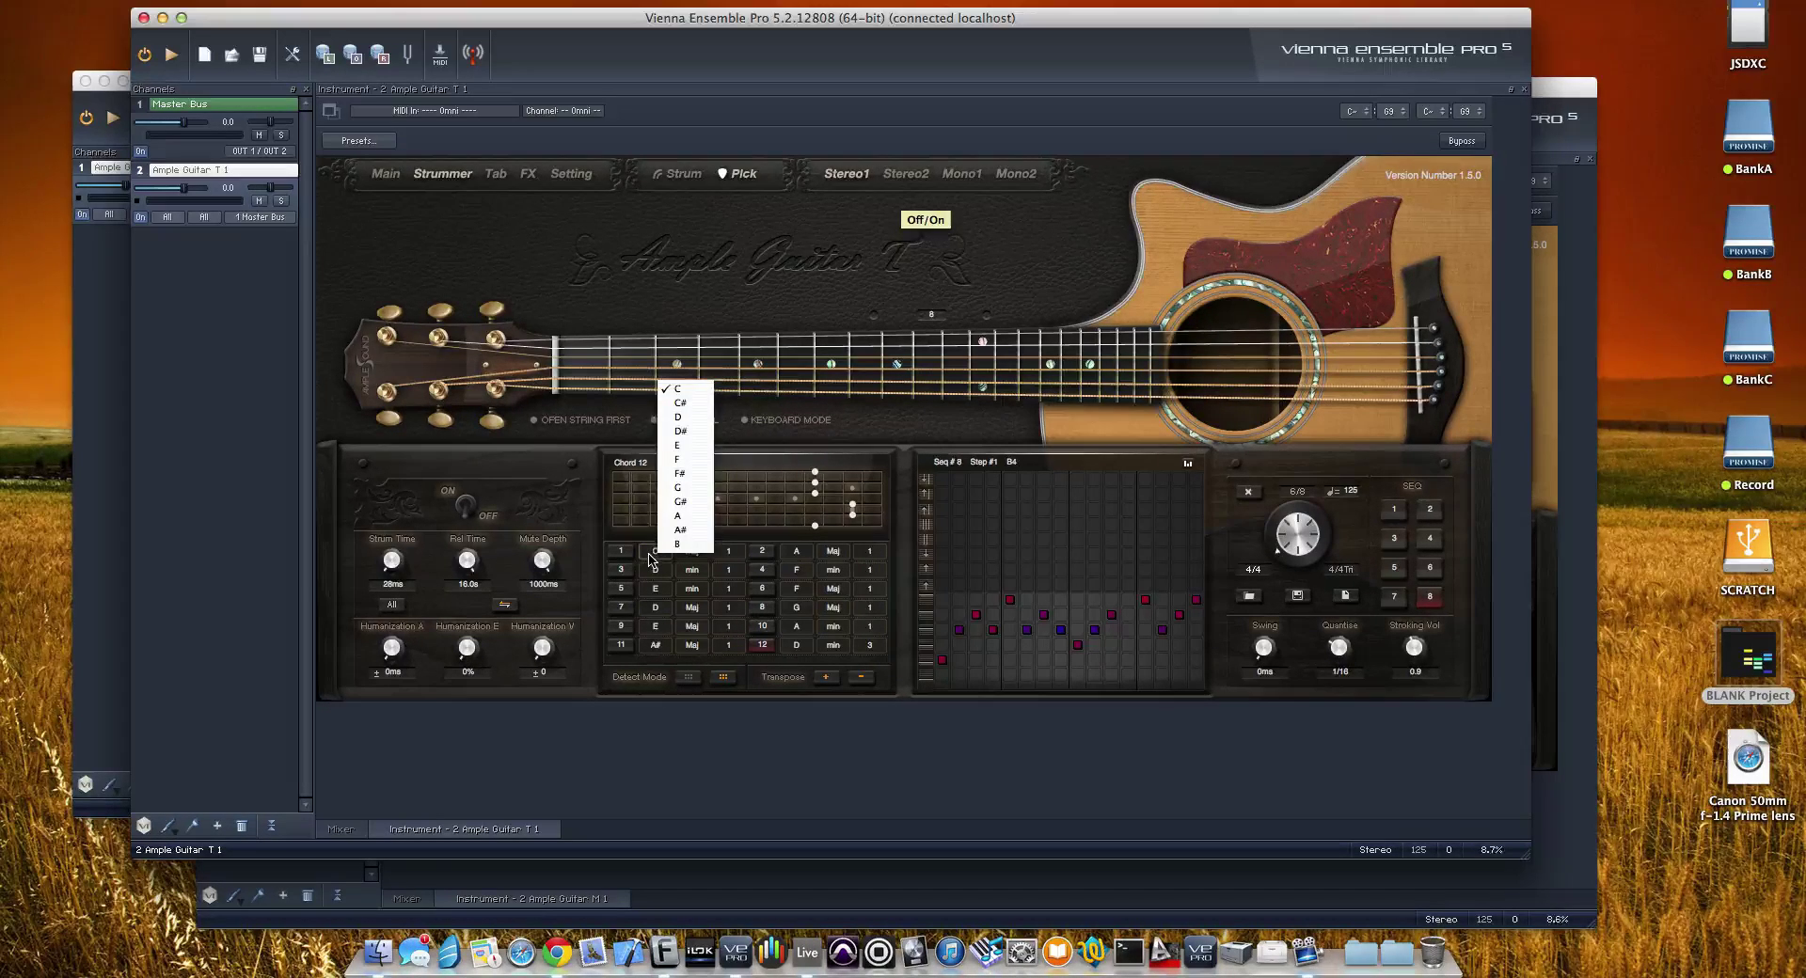
left_click(675, 572)
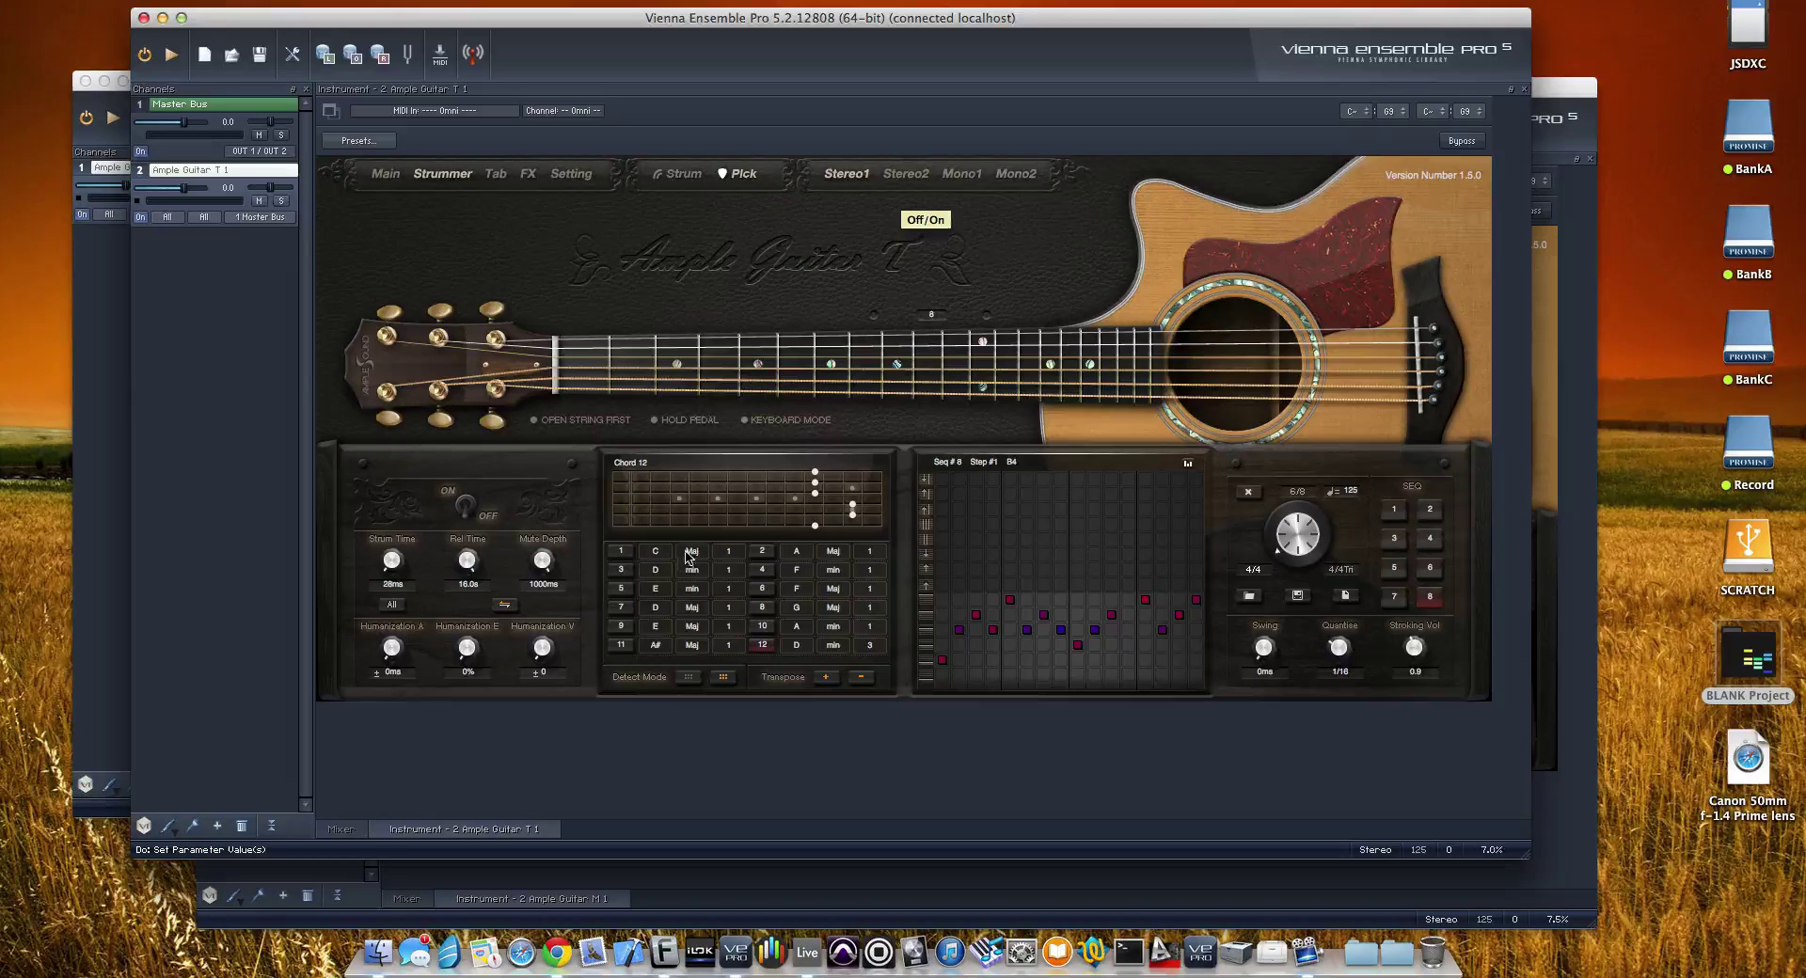
left_click(689, 554)
left_click(707, 446)
- Try the Strum articulation with the strummer toggled on, and return to the Pick articulation with the strummer off
left_click(678, 175)
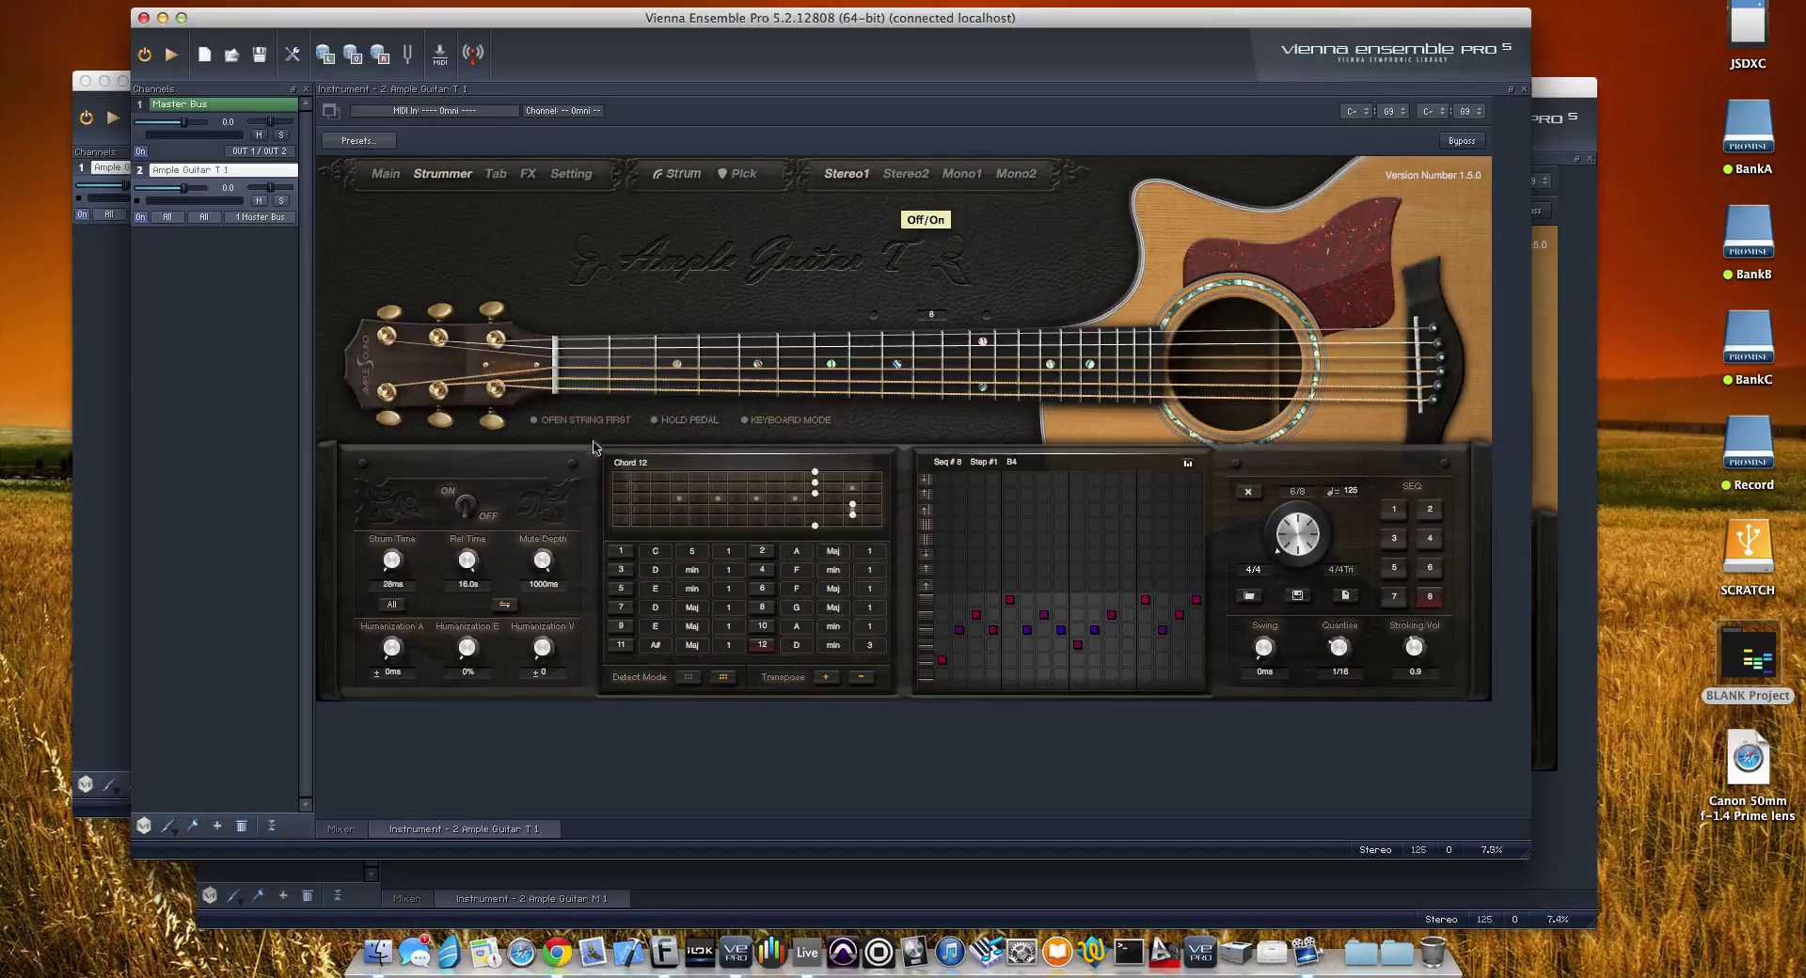
left_click(470, 516)
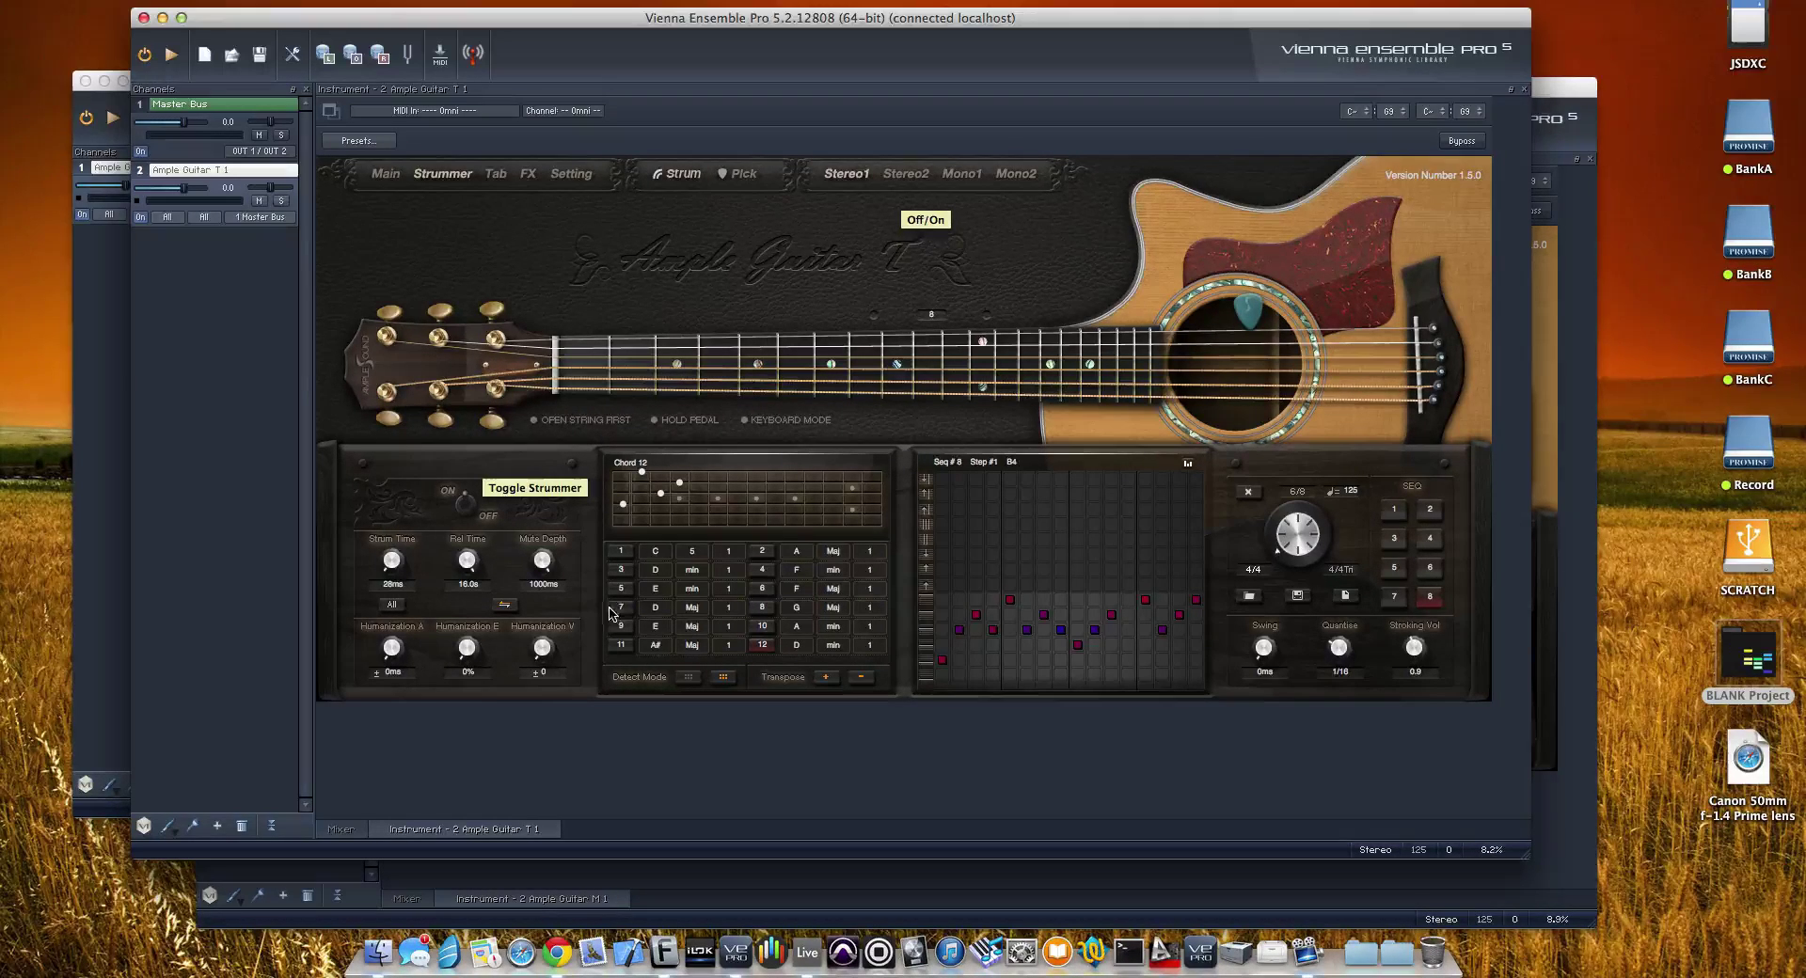
left_click(463, 506)
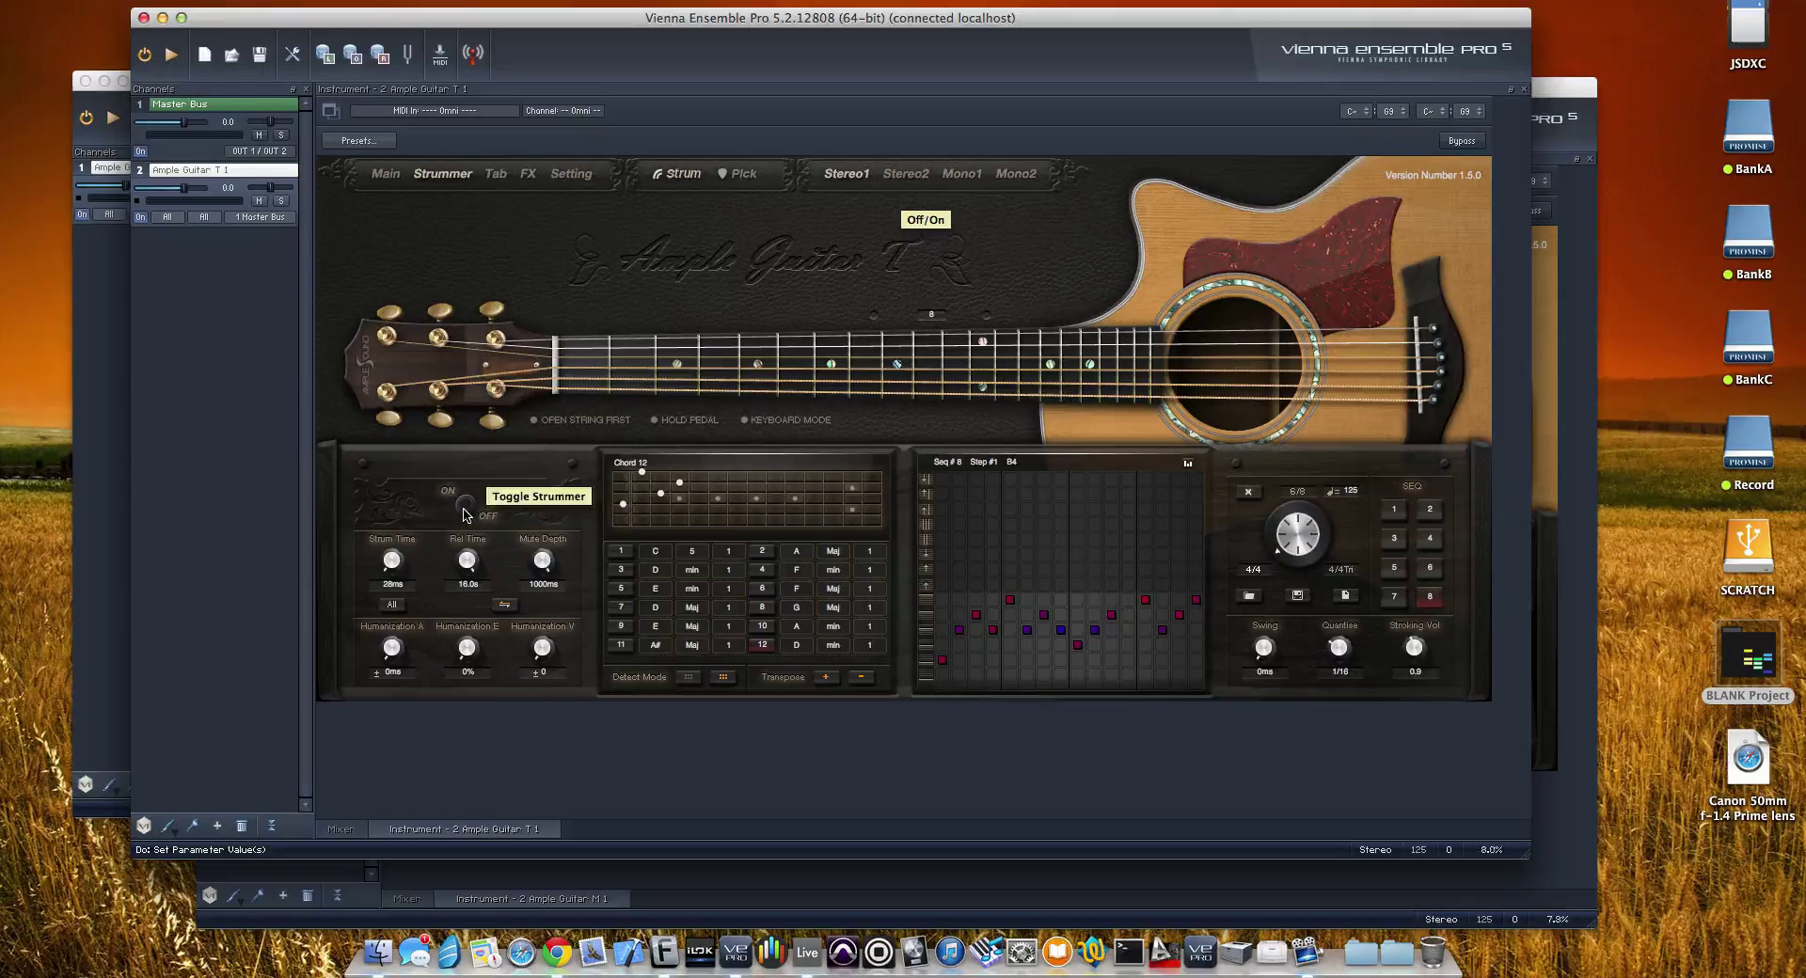
left_click(744, 176)
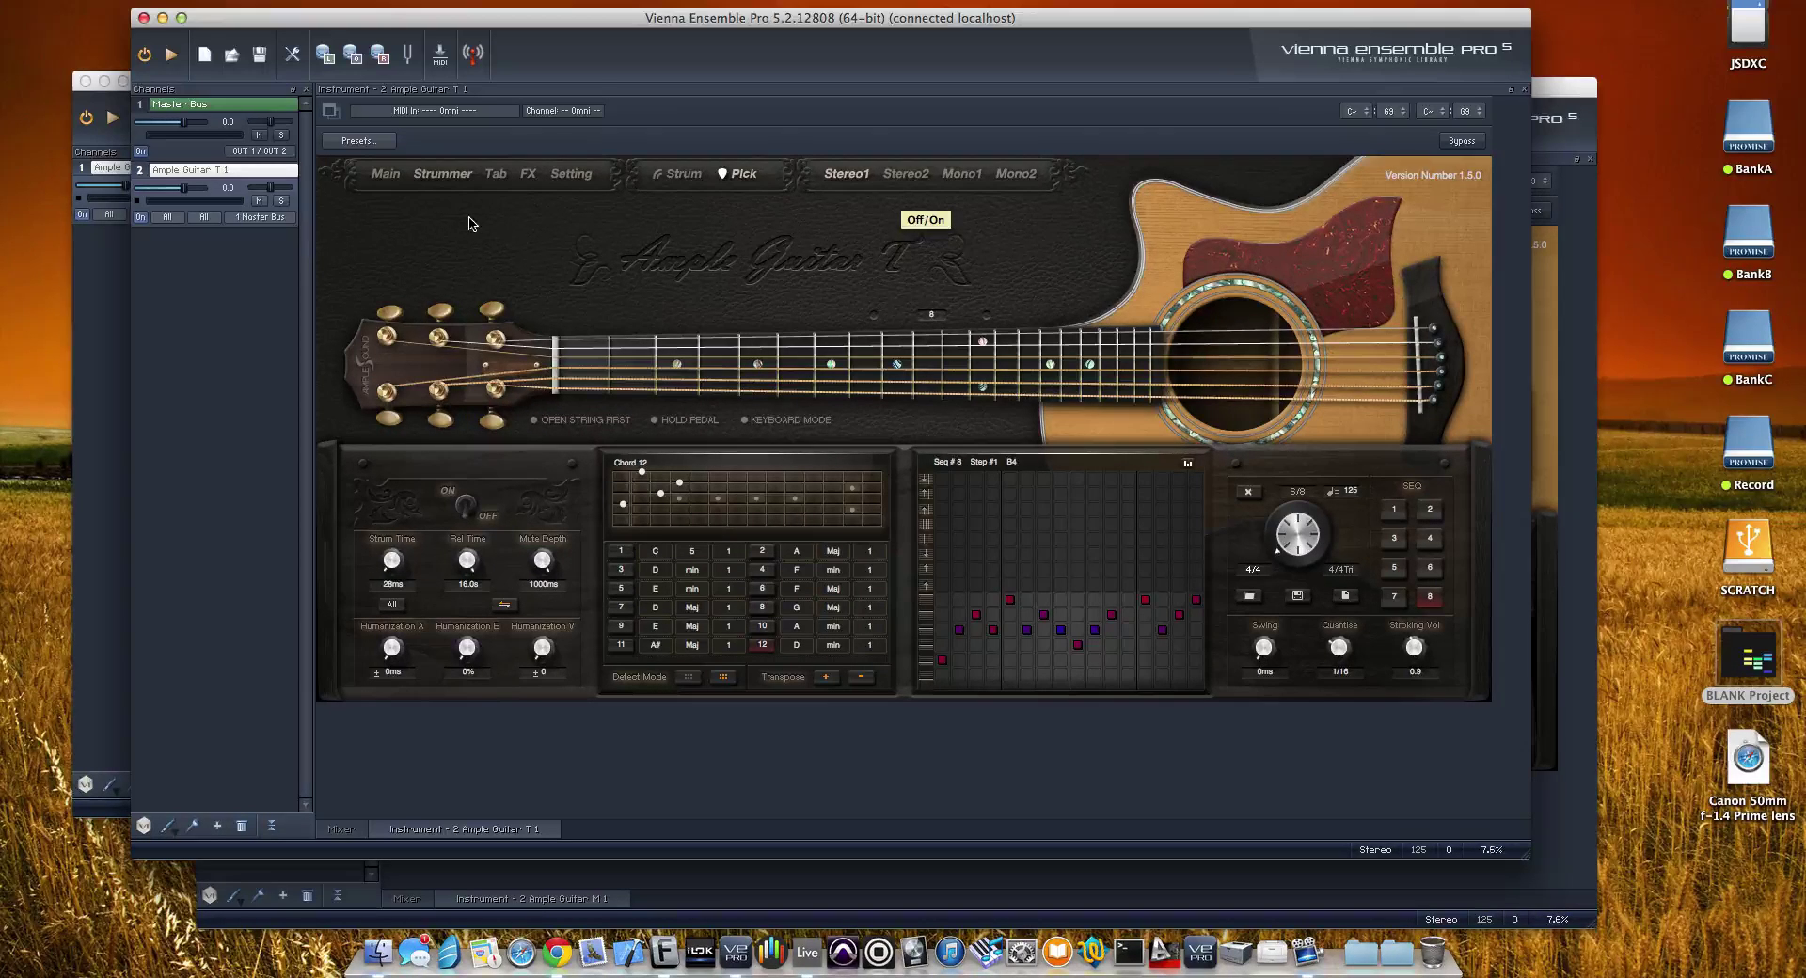
- View the guitar's Tab player page and its FX pedalboard page
left_click(493, 177)
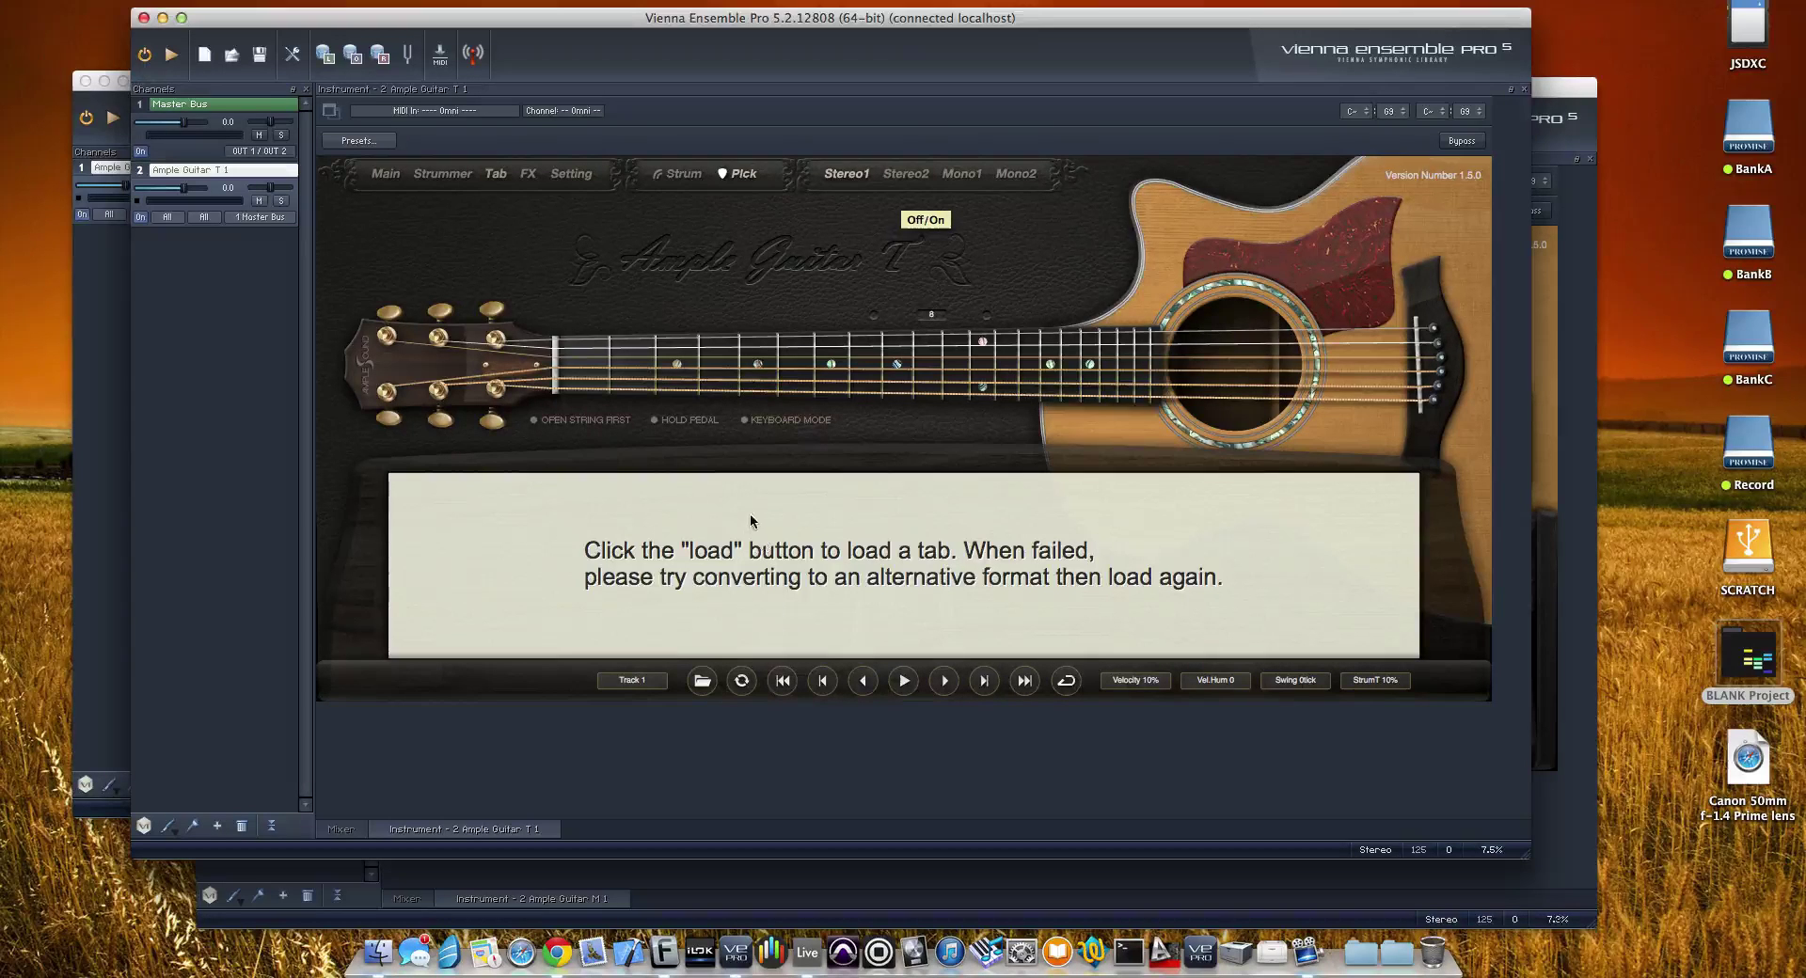
left_click(528, 179)
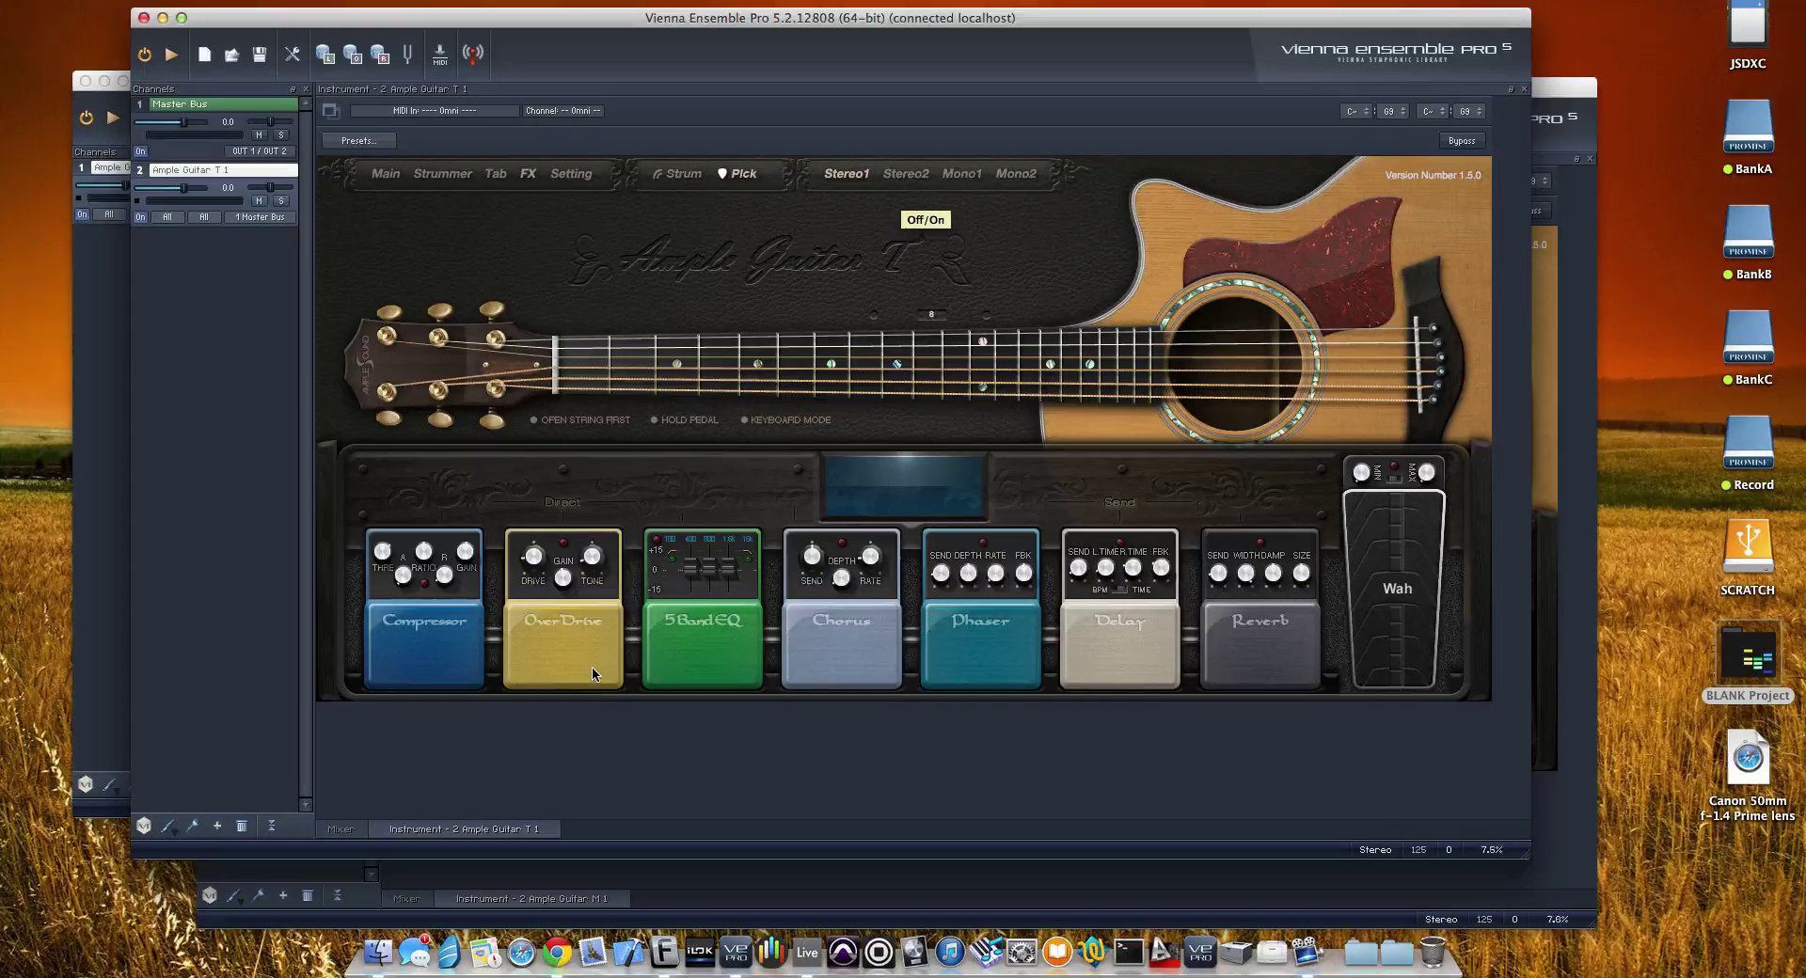
left_click(1073, 626)
- Insert the Kush Audio Clariphonic as a Stereo to Stereo effect on the Ample Guitar T mixer channel
left_click(337, 828)
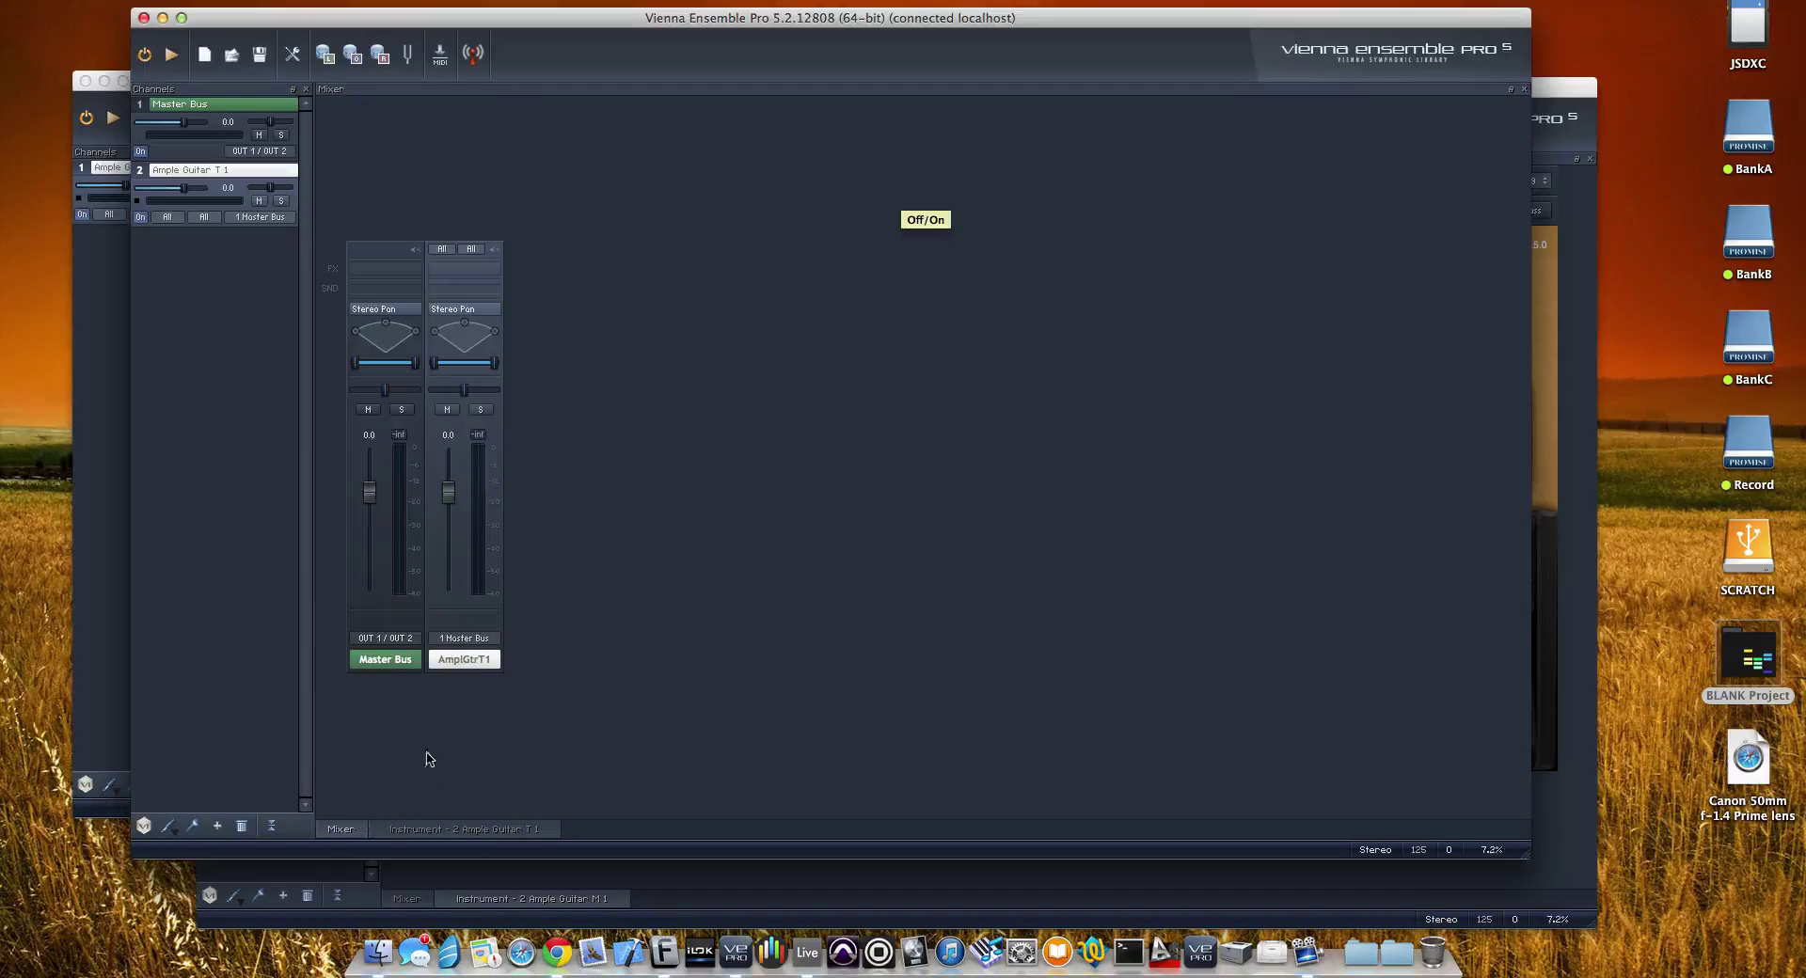
left_click(462, 274)
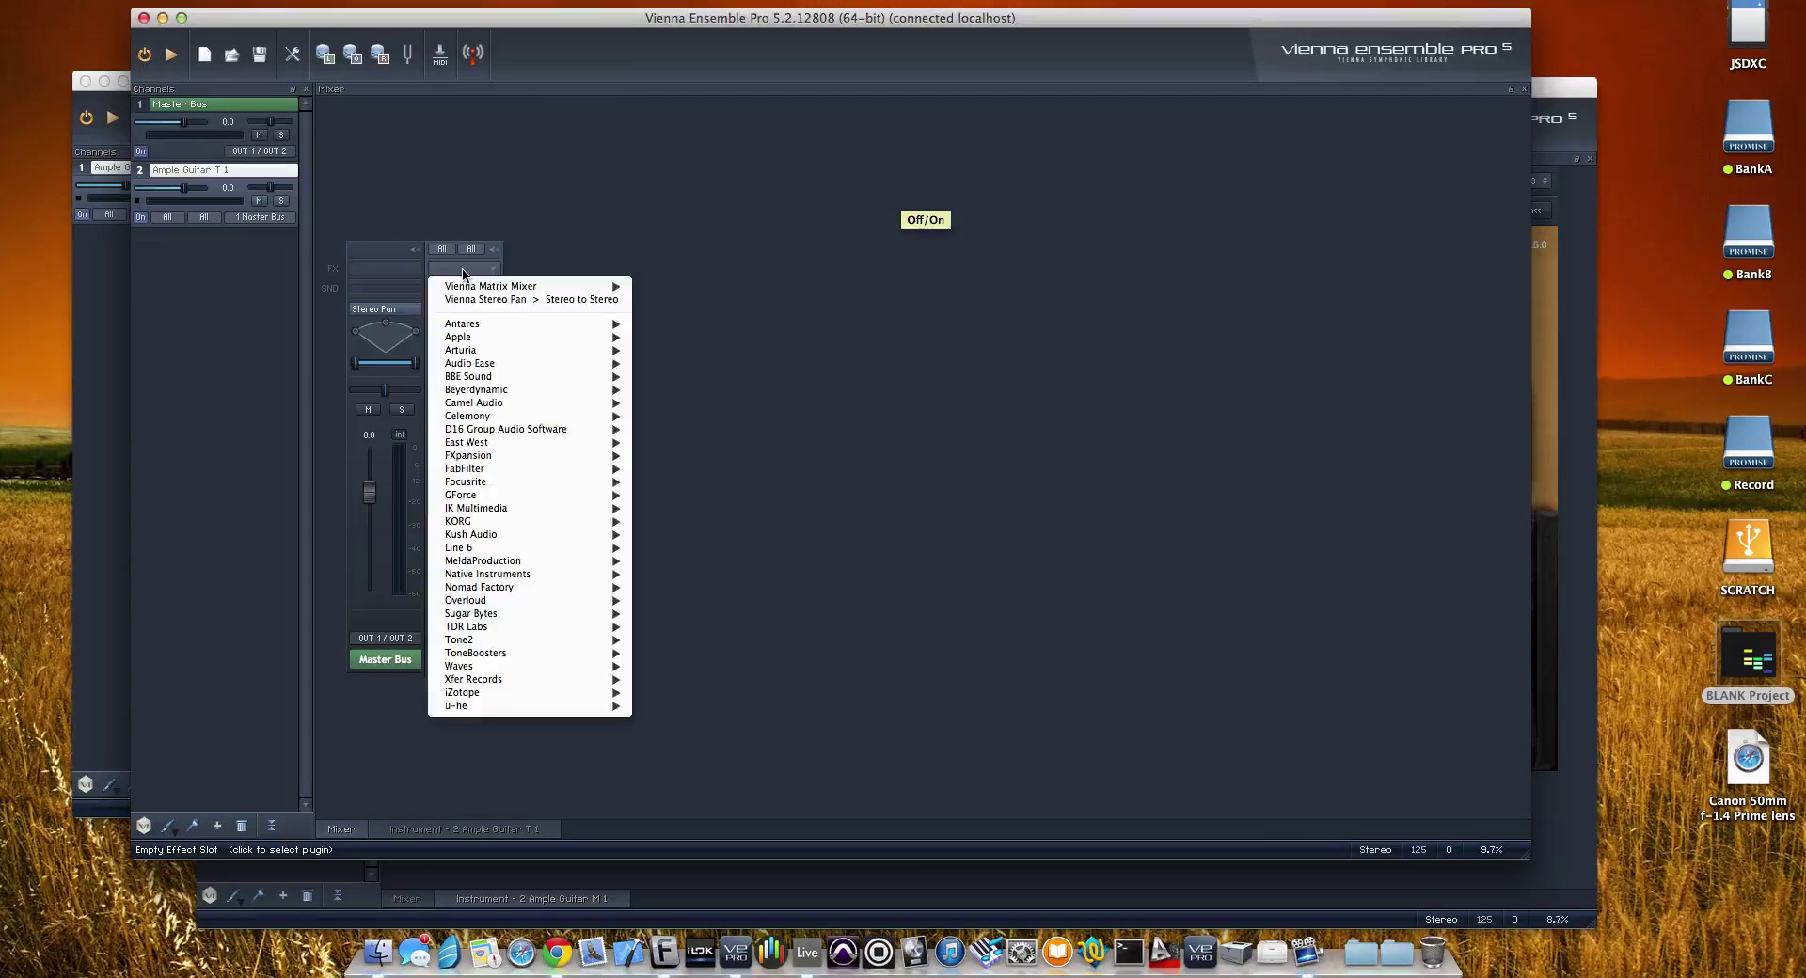
mouse_move(541, 529)
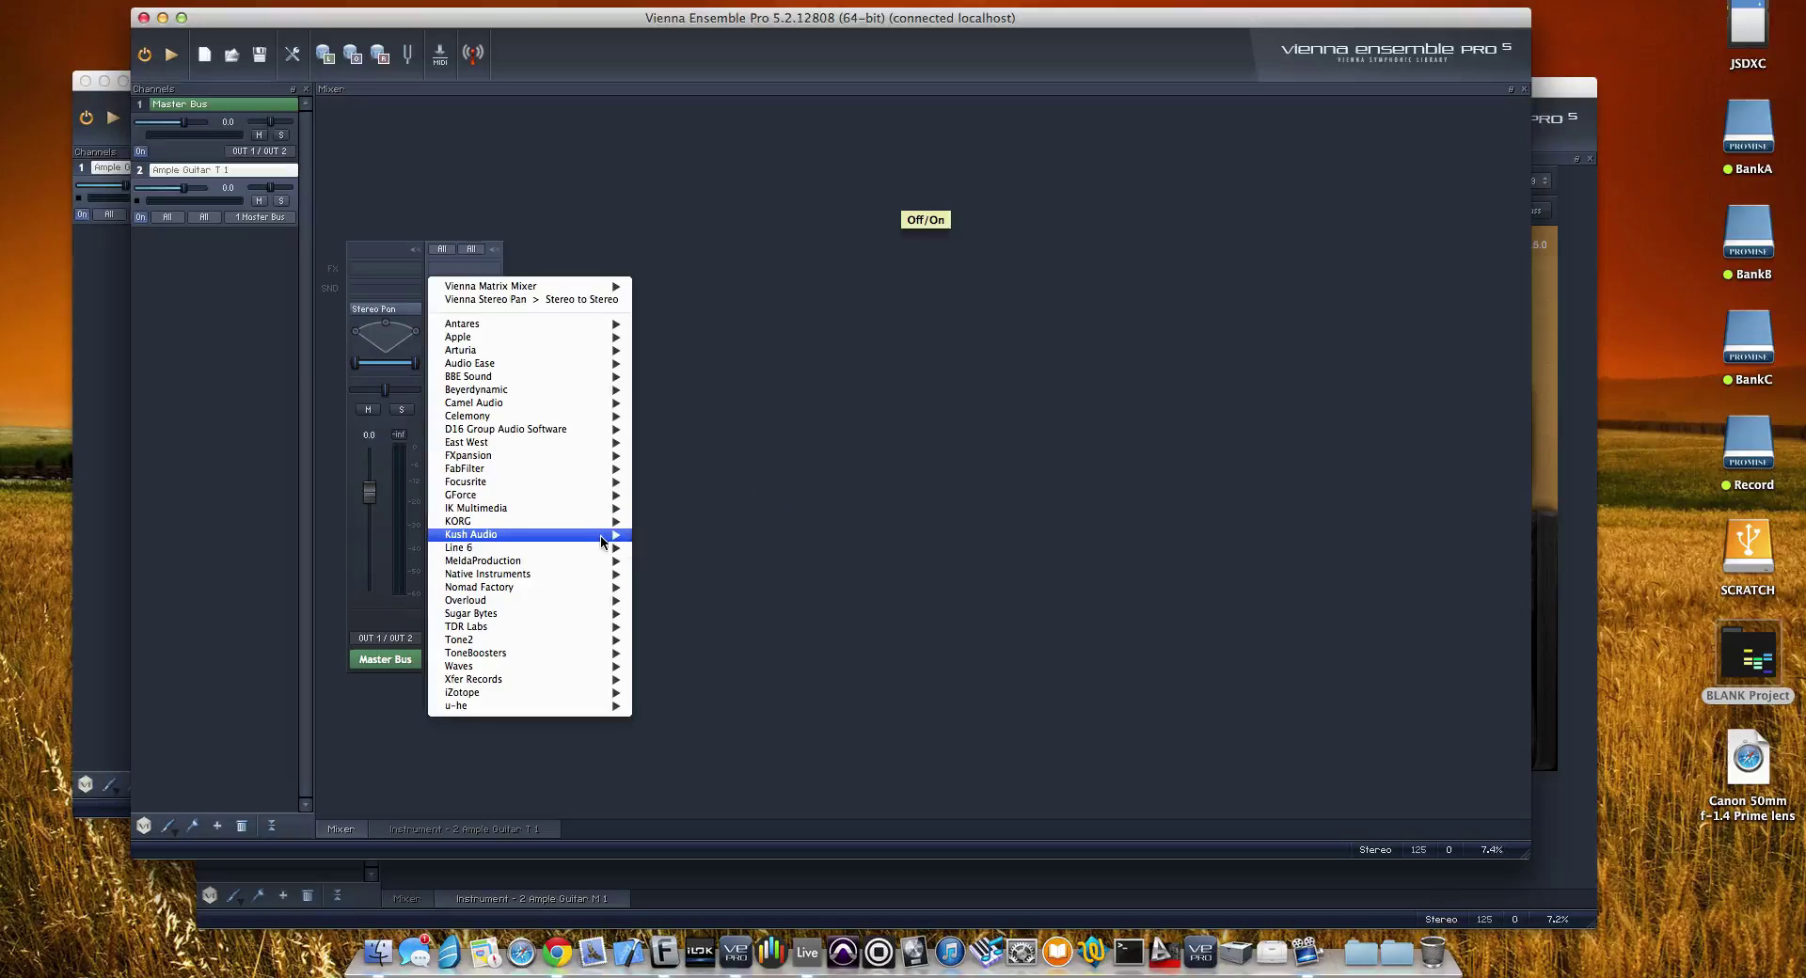
mouse_move(609, 539)
mouse_move(672, 542)
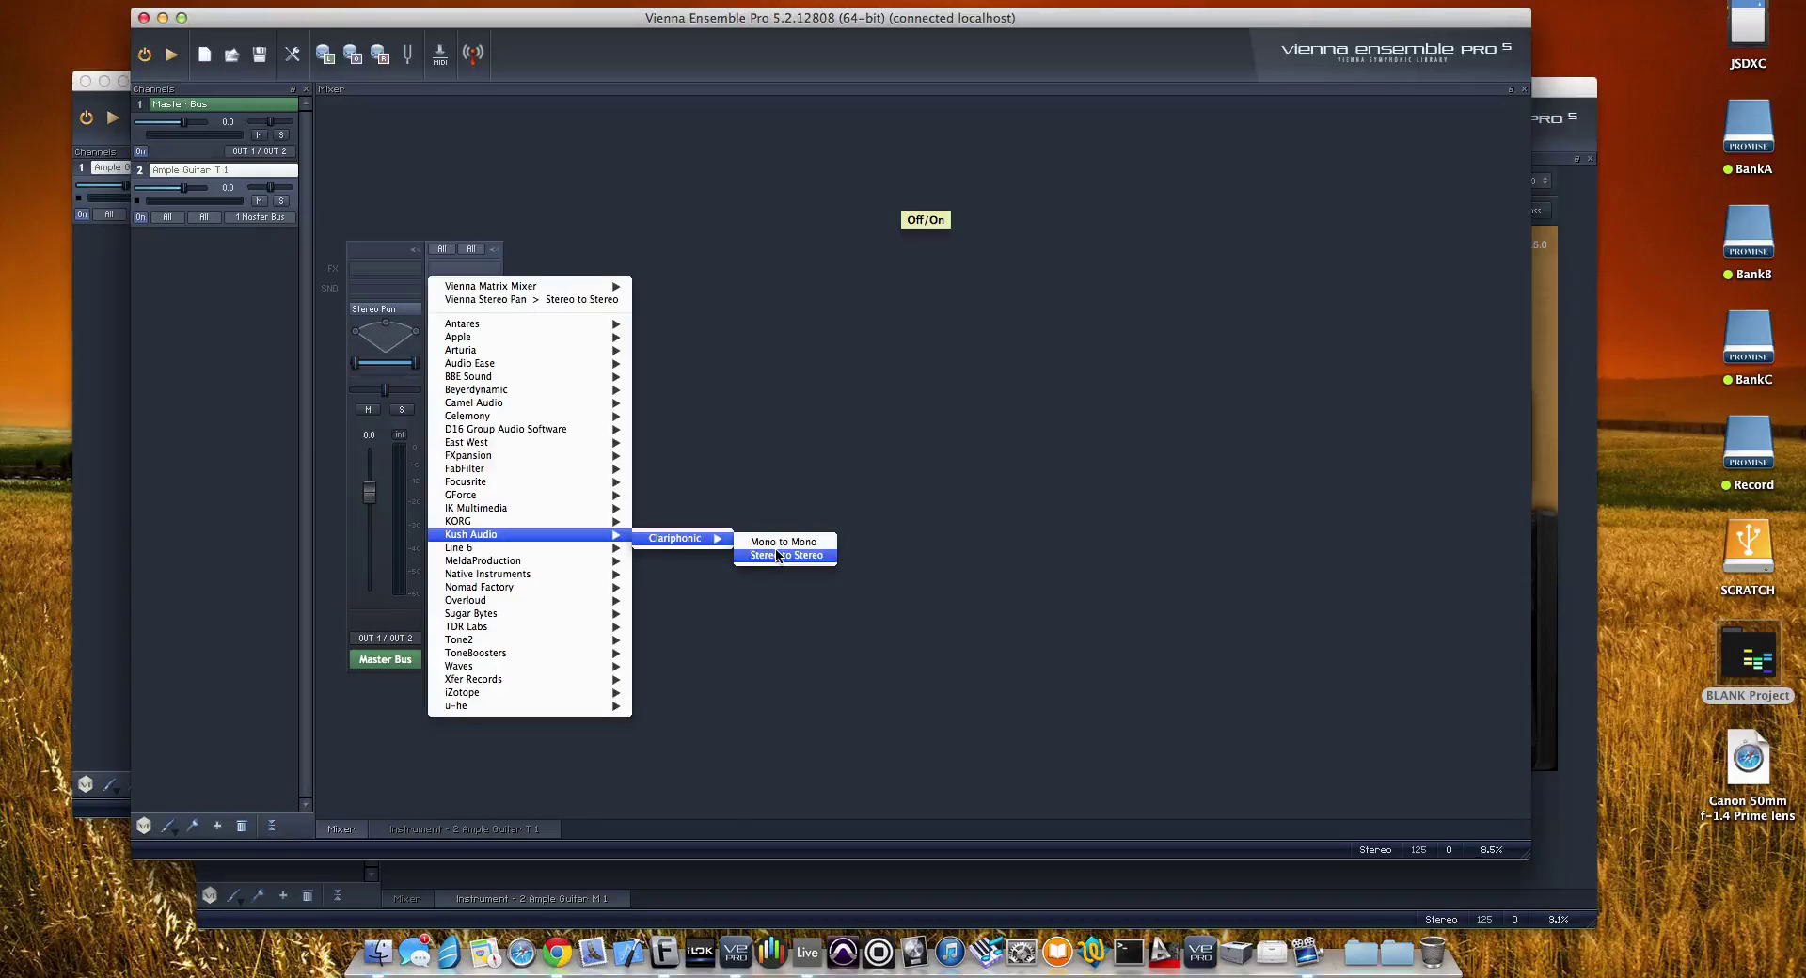
left_click(778, 555)
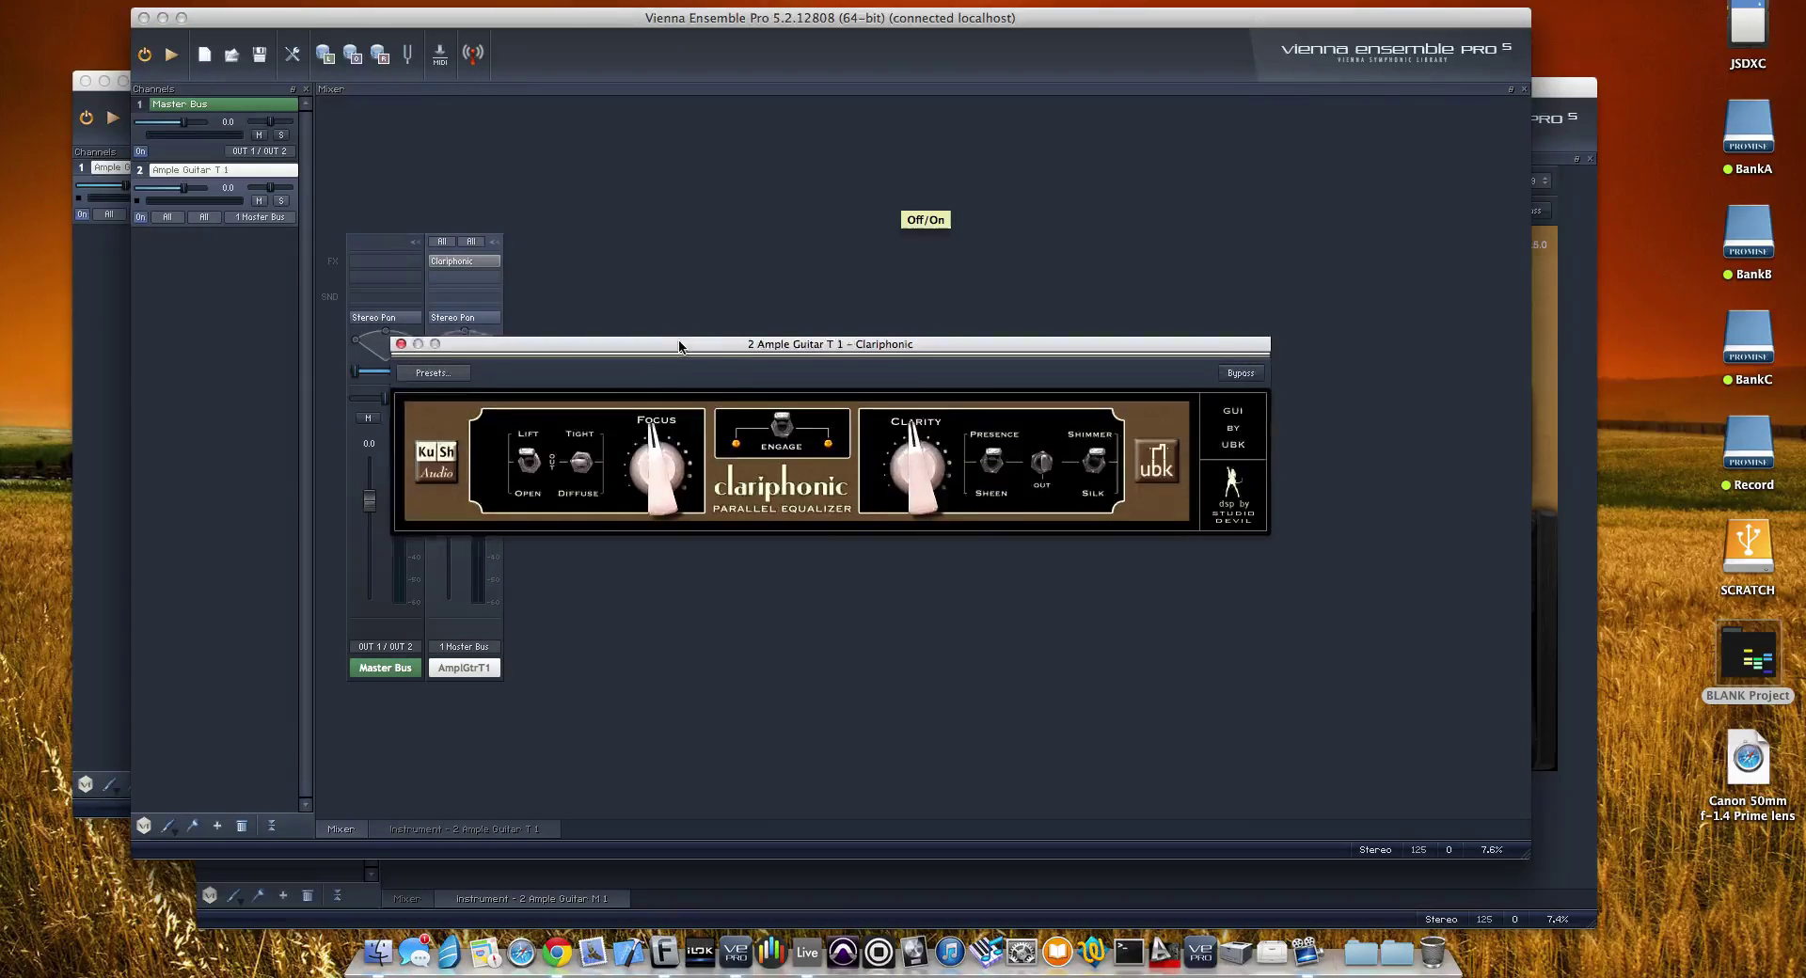
- On the Clariphonic, raise the Focus and Clarity knobs to about three o'clock and switch the clarity band away from Out
left_click_drag(680, 342, 1013, 101)
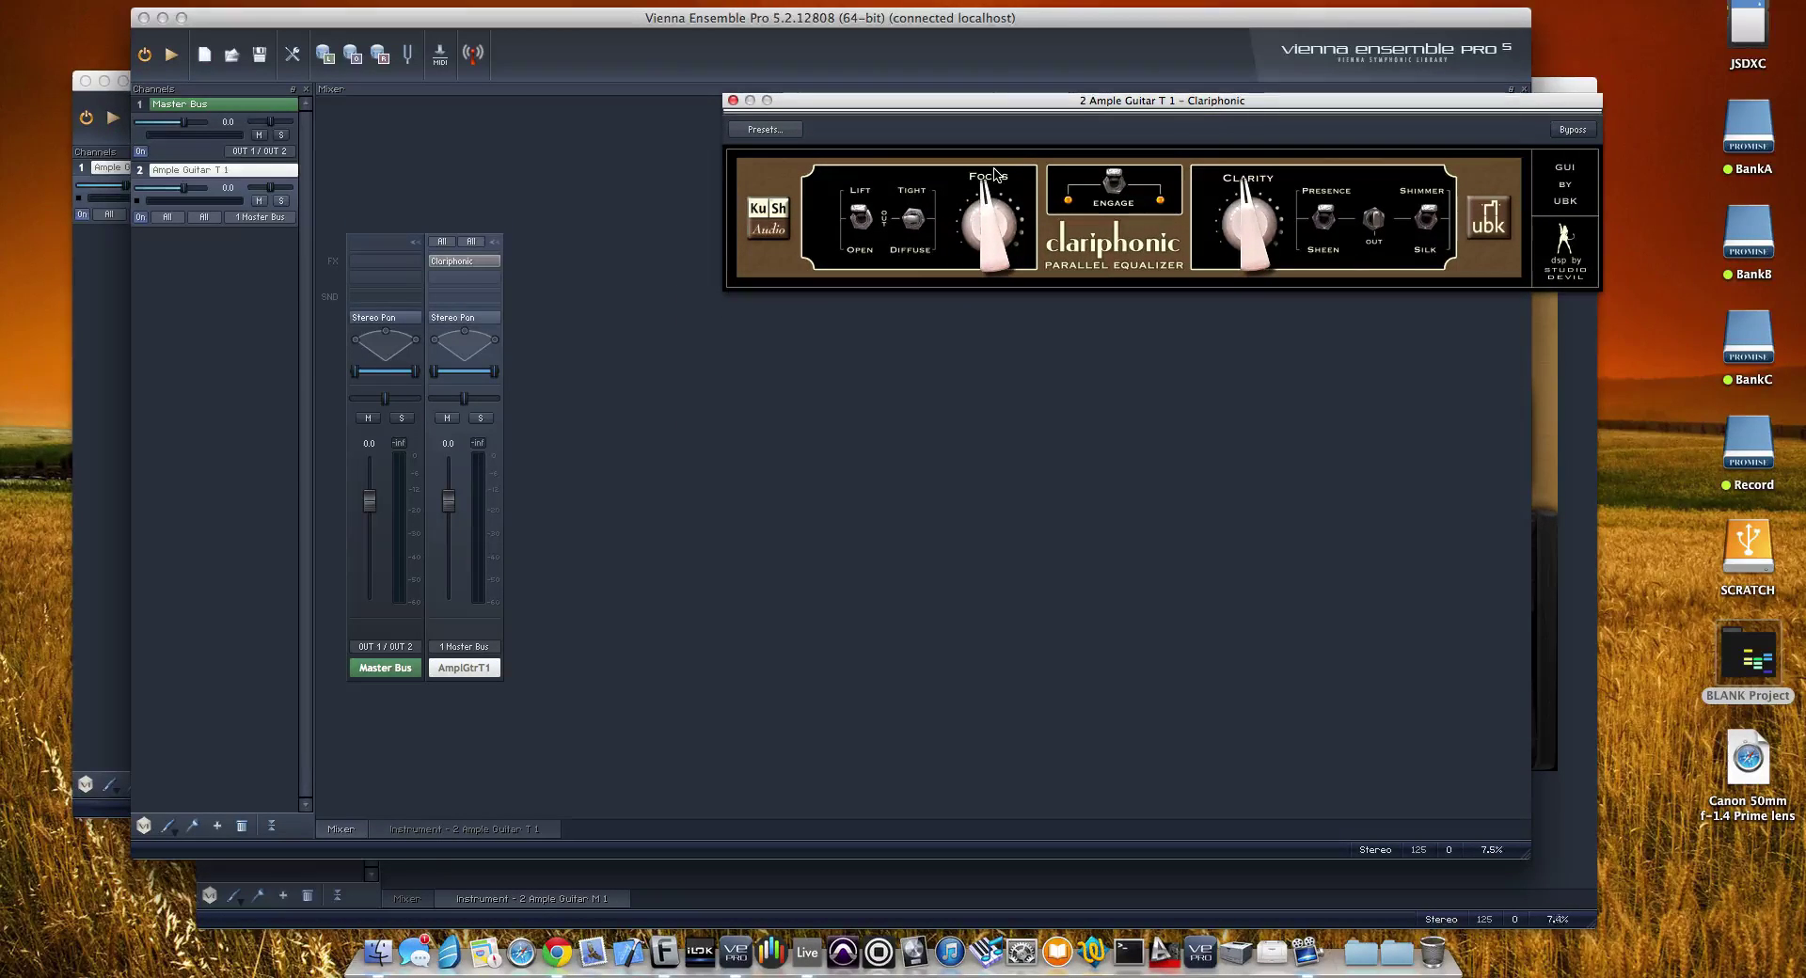
left_click(920, 224)
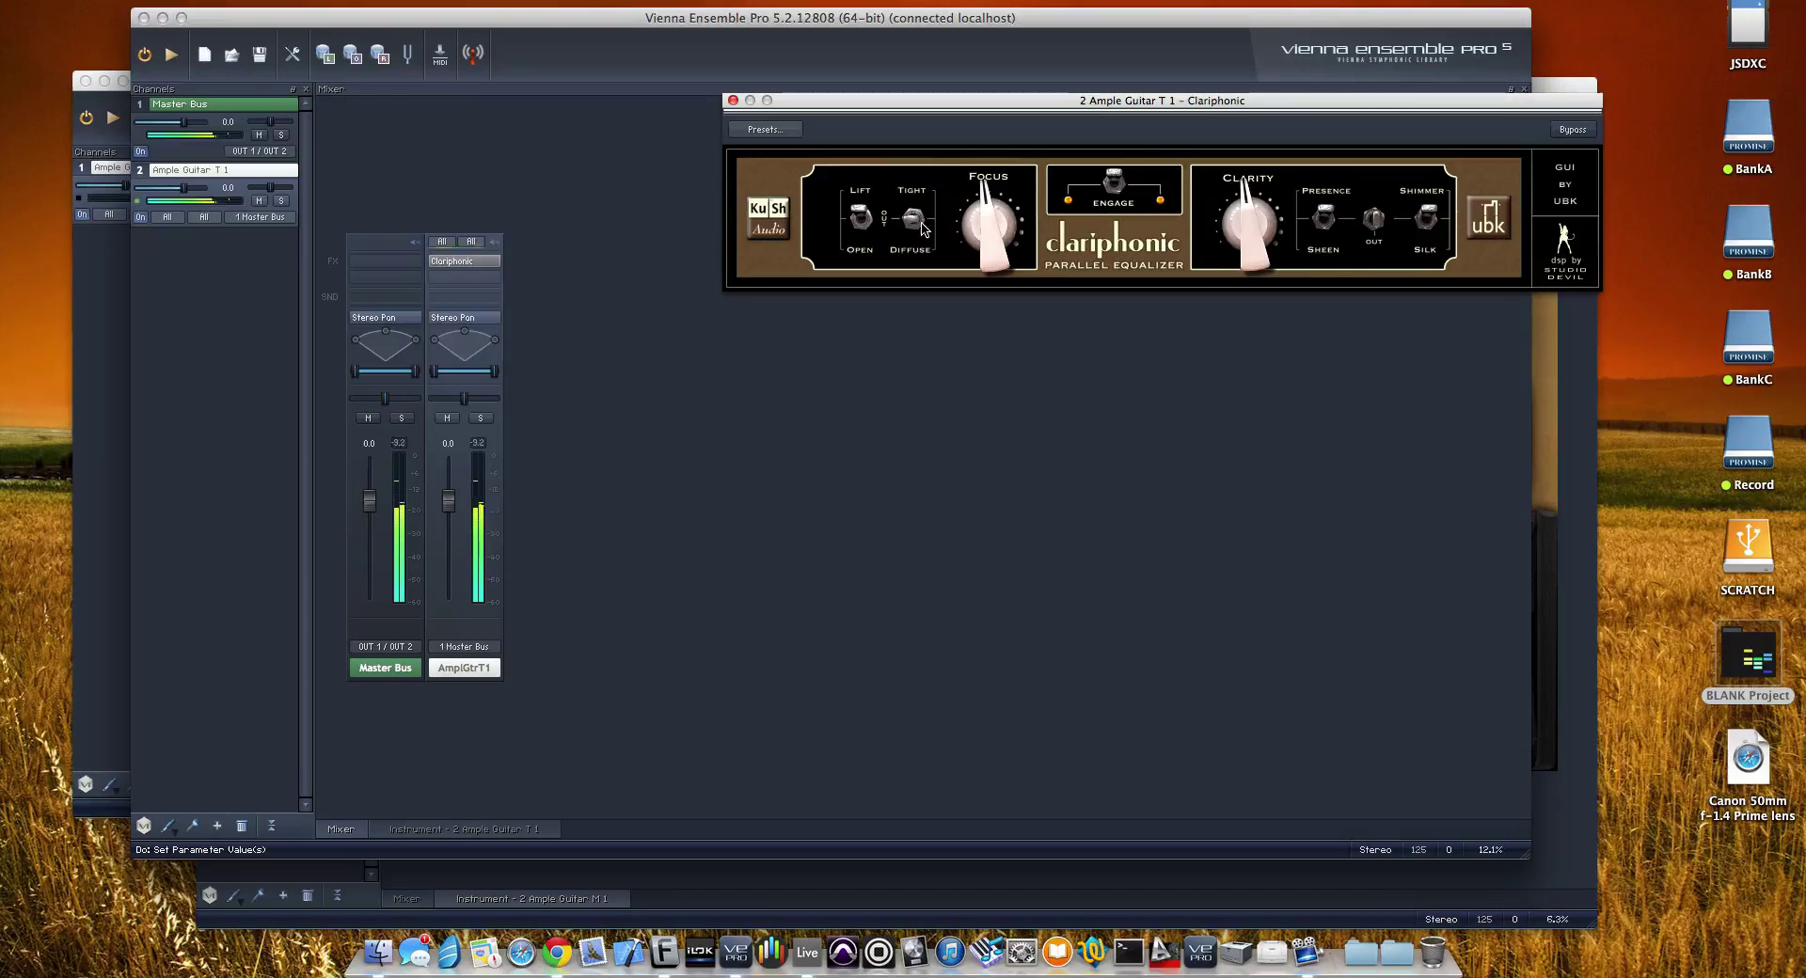
left_click(919, 219)
left_click_drag(983, 235, 981, 165)
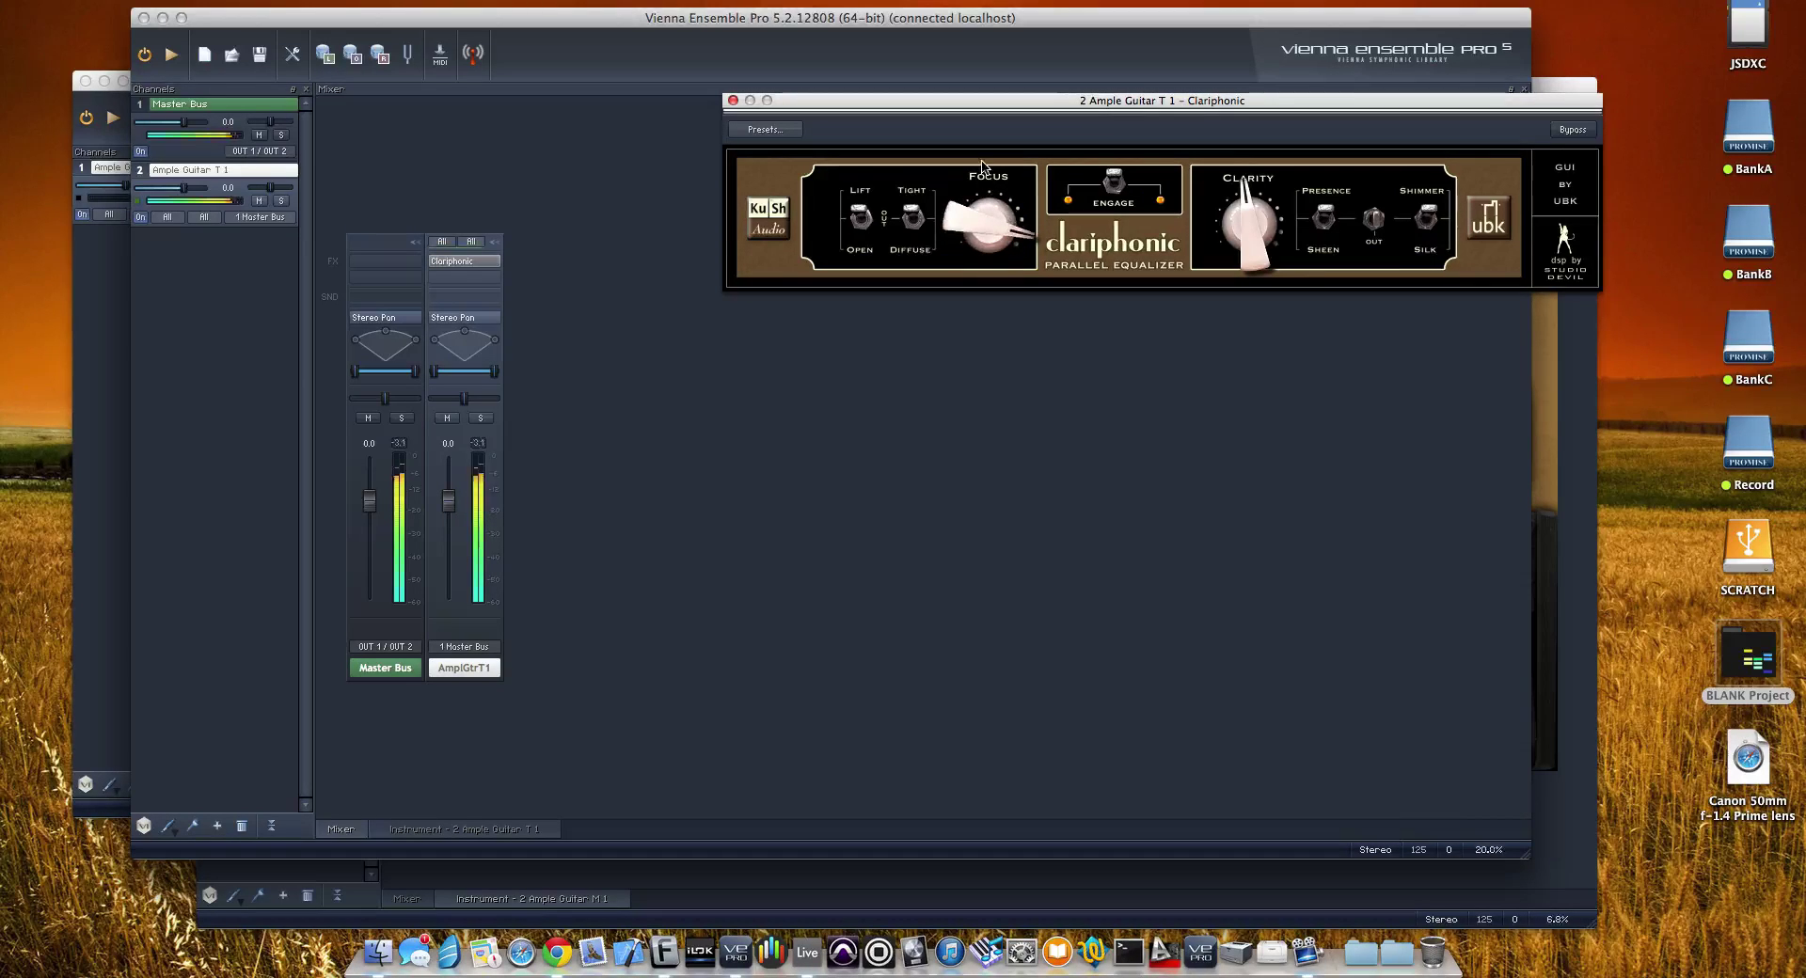
left_click(1373, 229)
left_click_drag(1259, 239, 1255, 165)
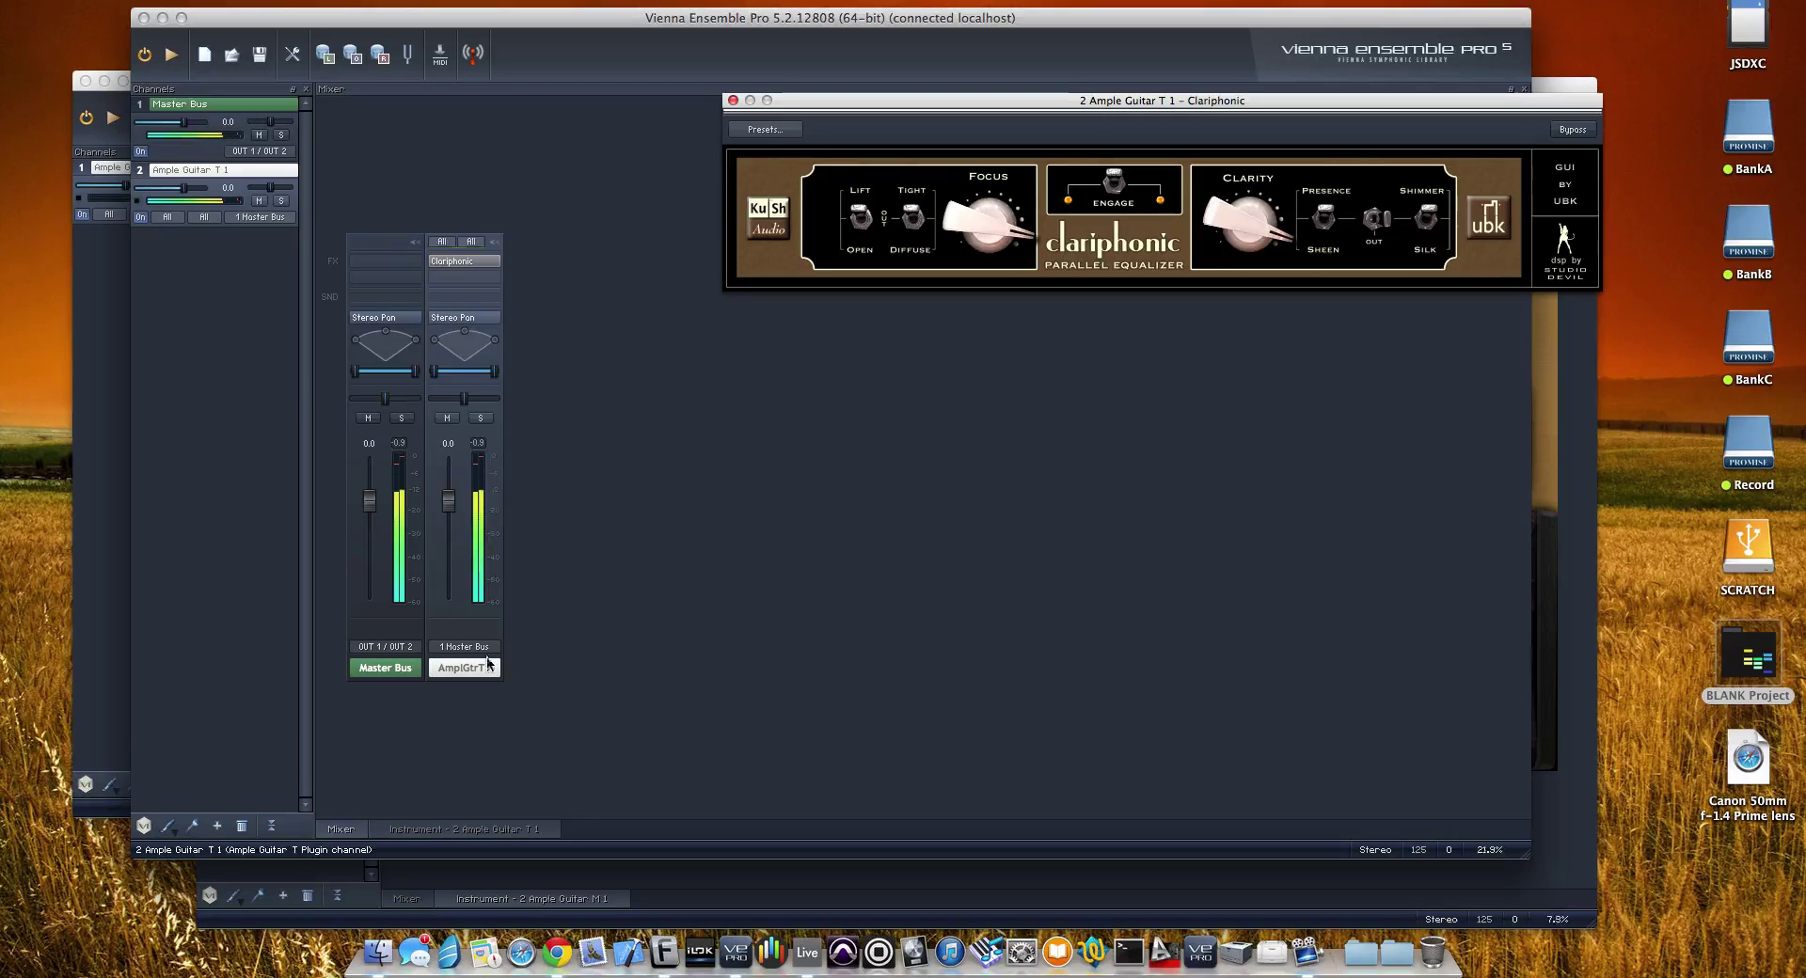
- Reopen the Ample Guitar T instrument, compare its sound with the Clariphonic bypassed and active, and close the effect window
double_click(488, 664)
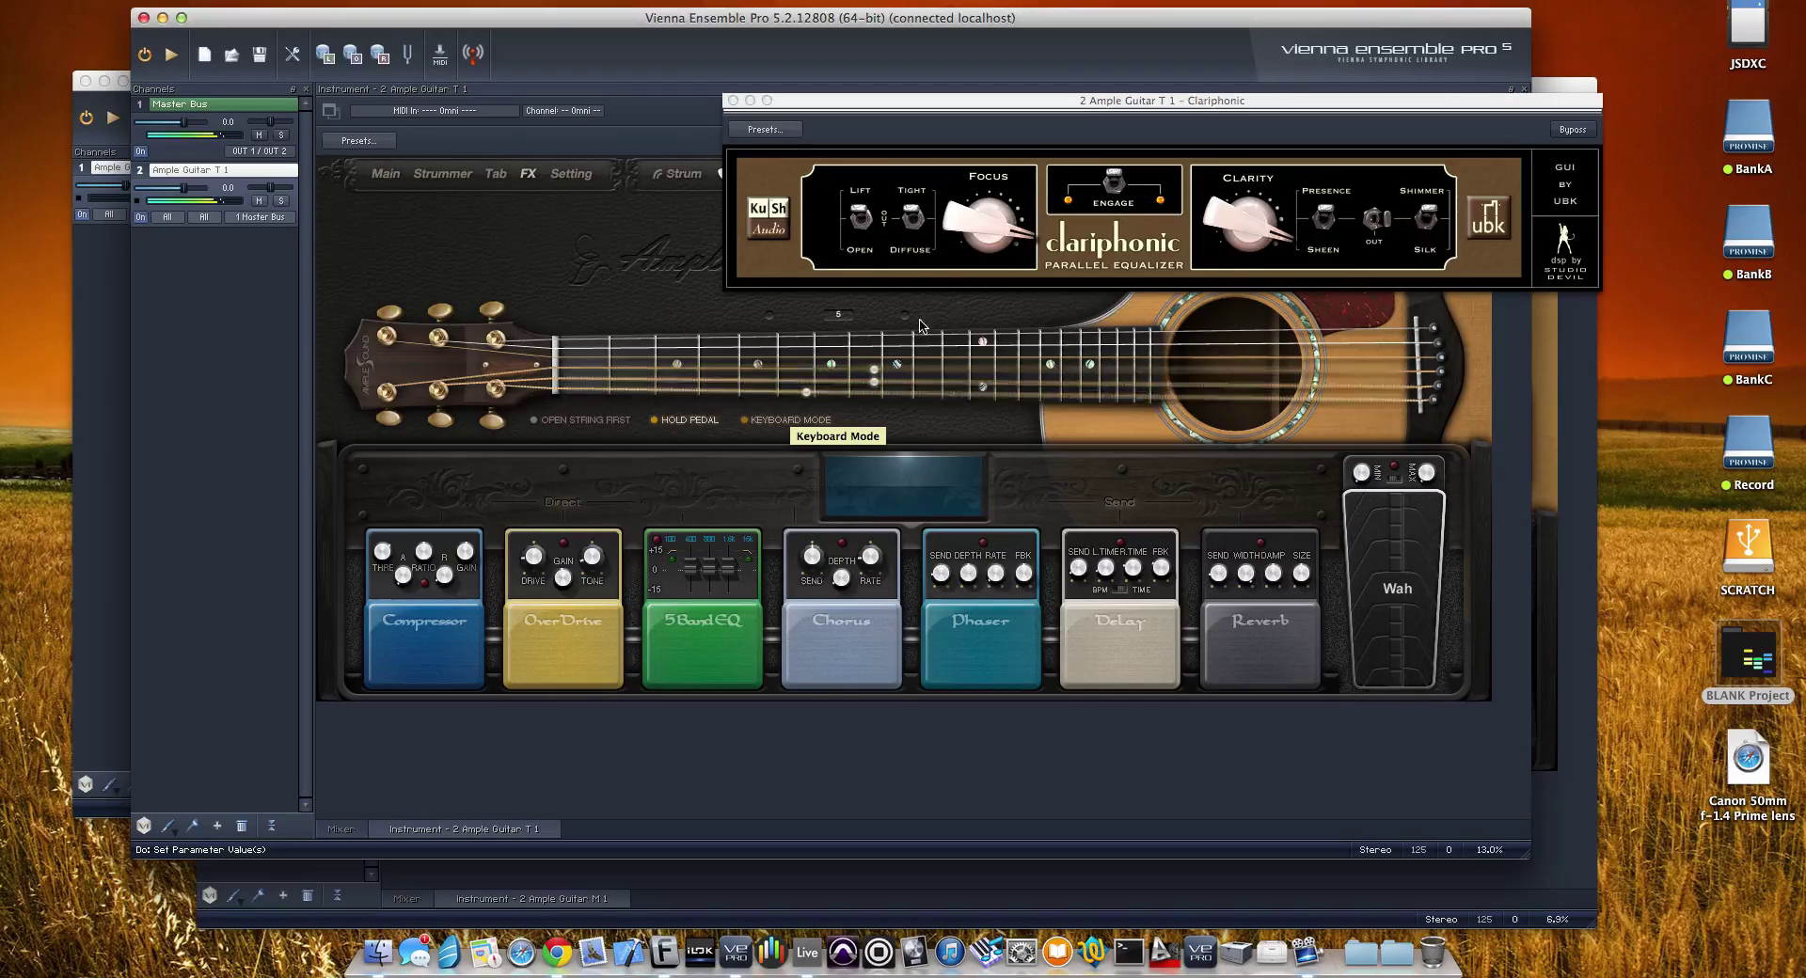
left_click(1567, 132)
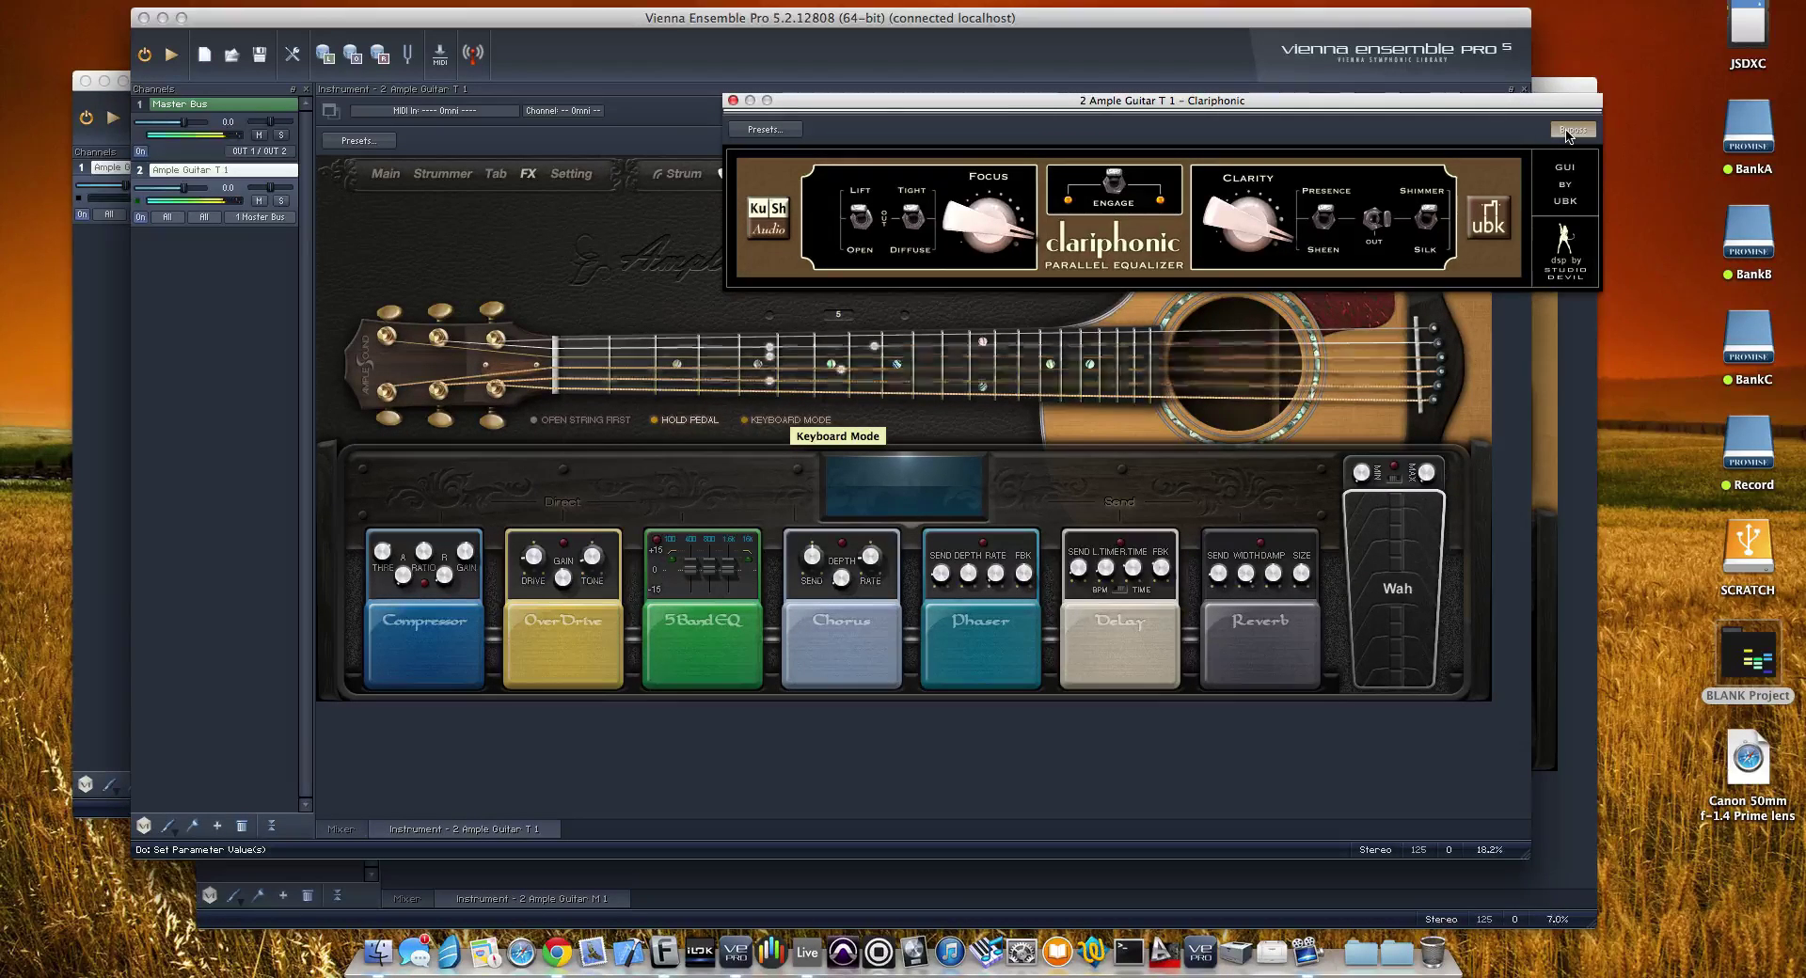
left_click(1568, 132)
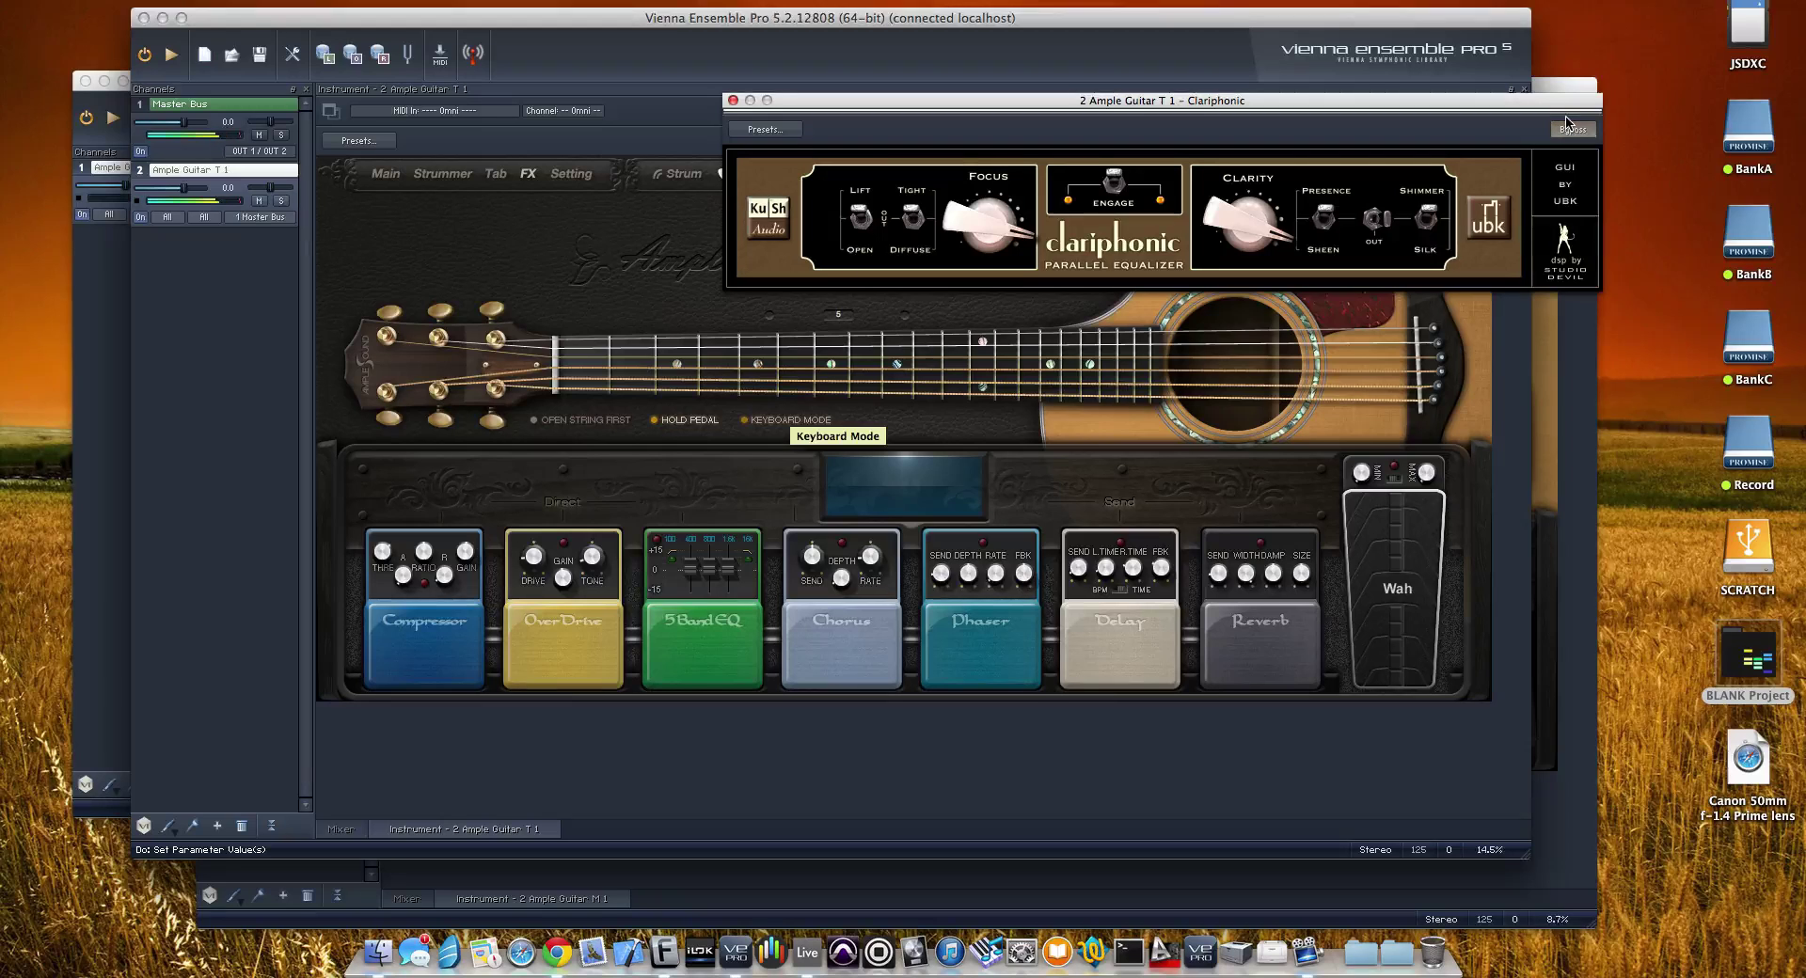
left_click(1568, 132)
left_click(1568, 132)
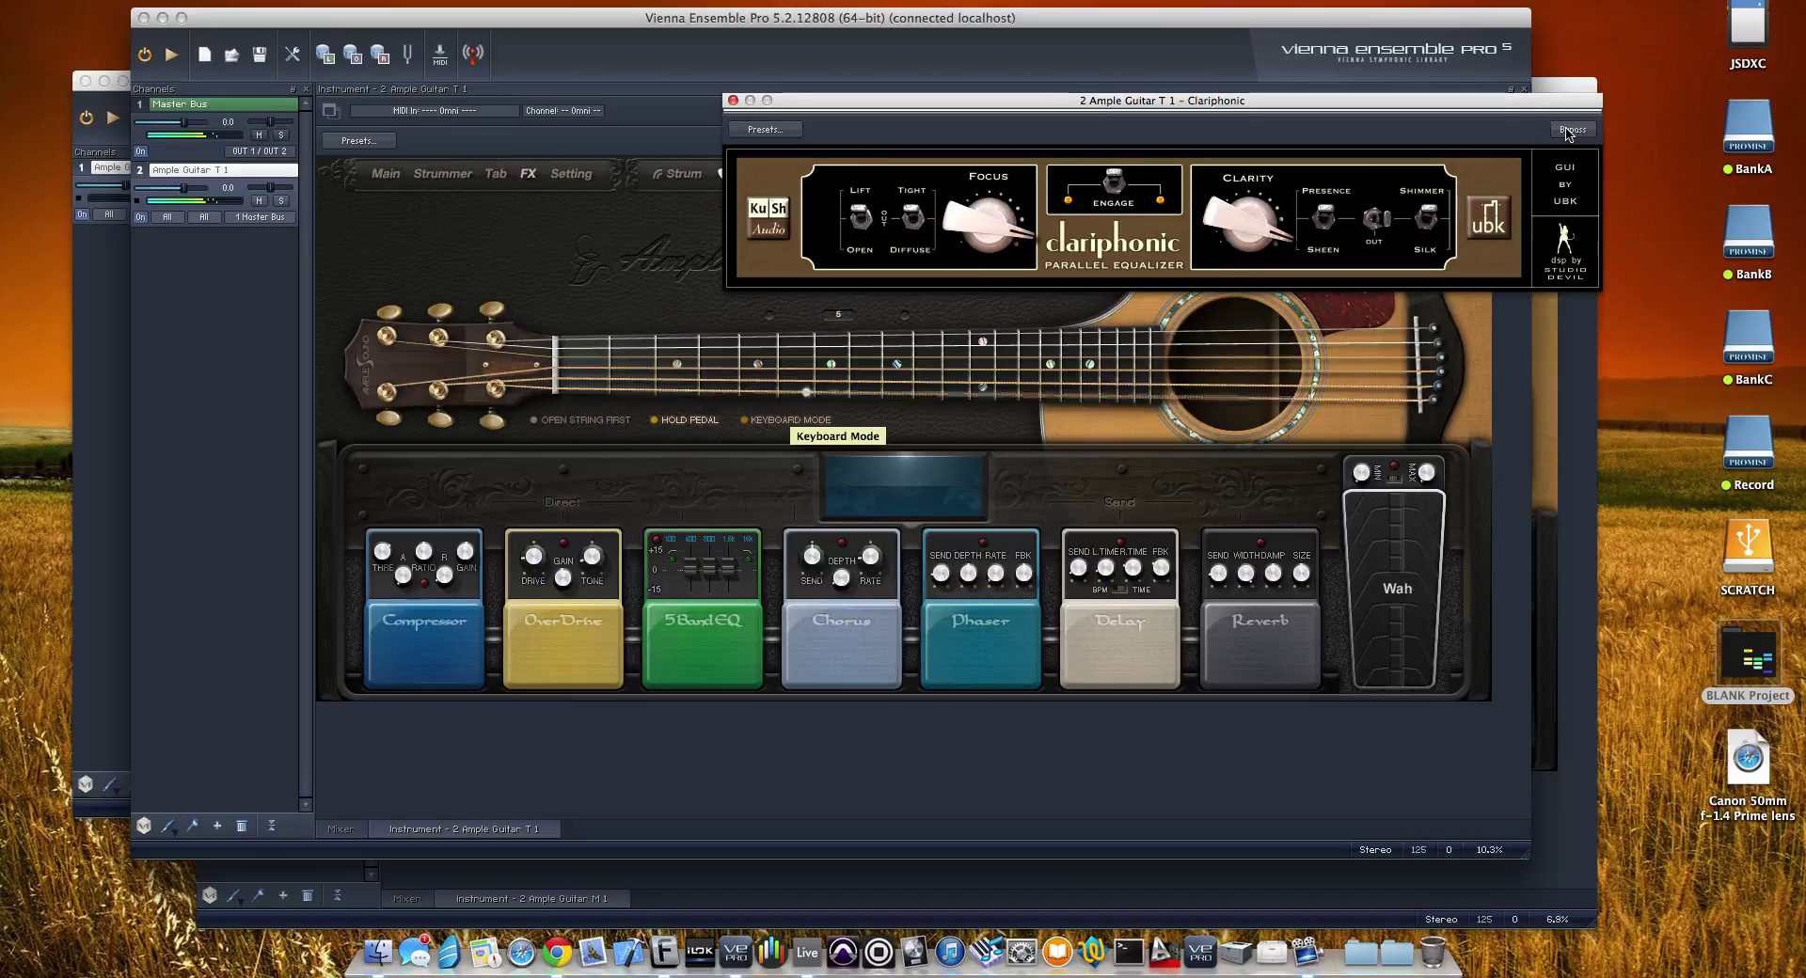
left_click(1568, 133)
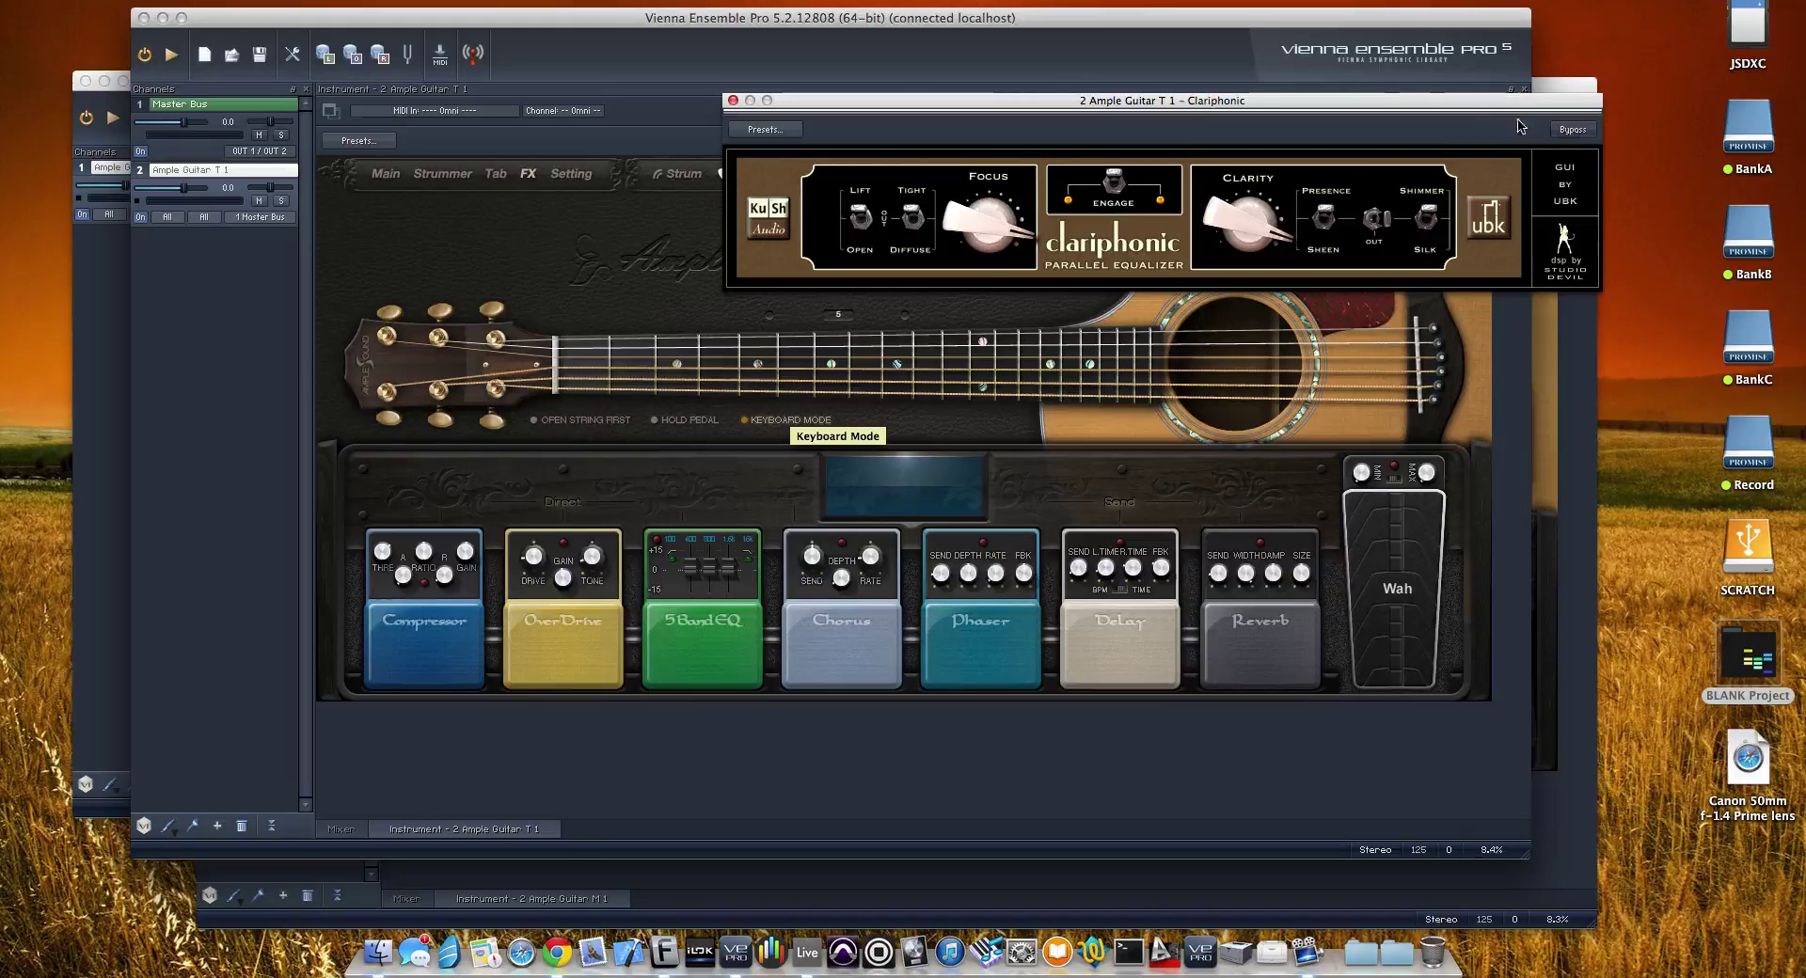
left_click(733, 101)
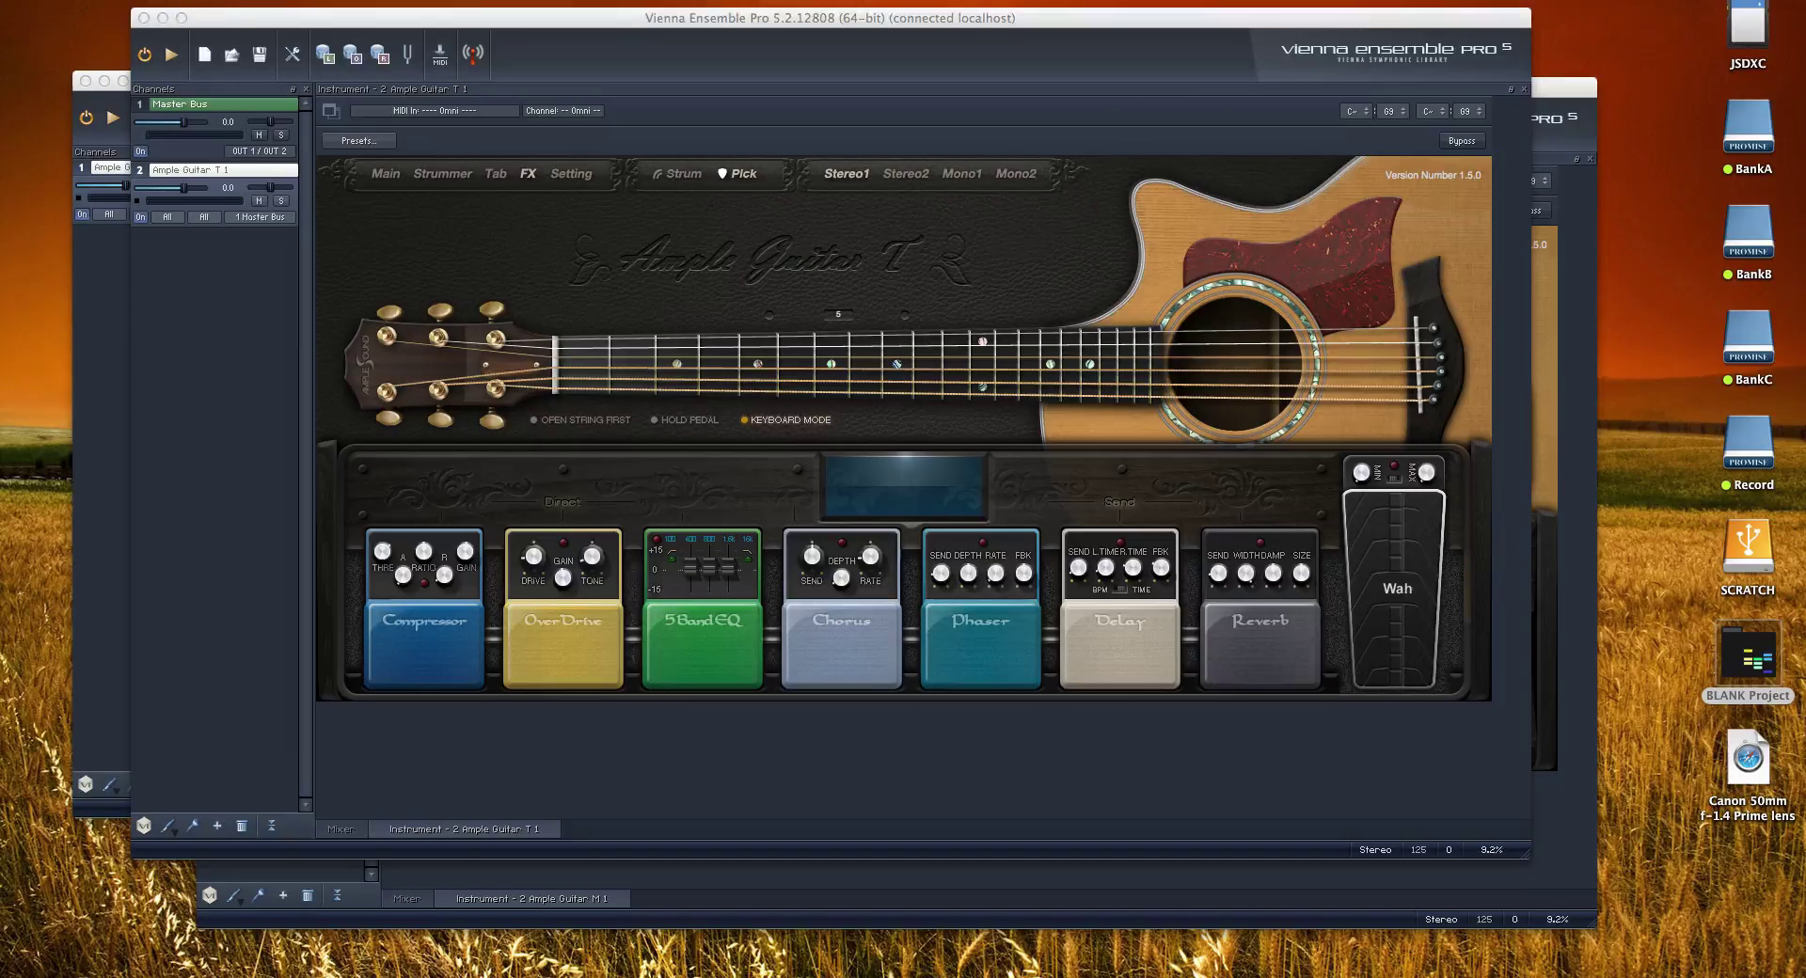
- Switch to the Ample Guitar M instance and turn on its Keyboard Mode
key("super+grave")
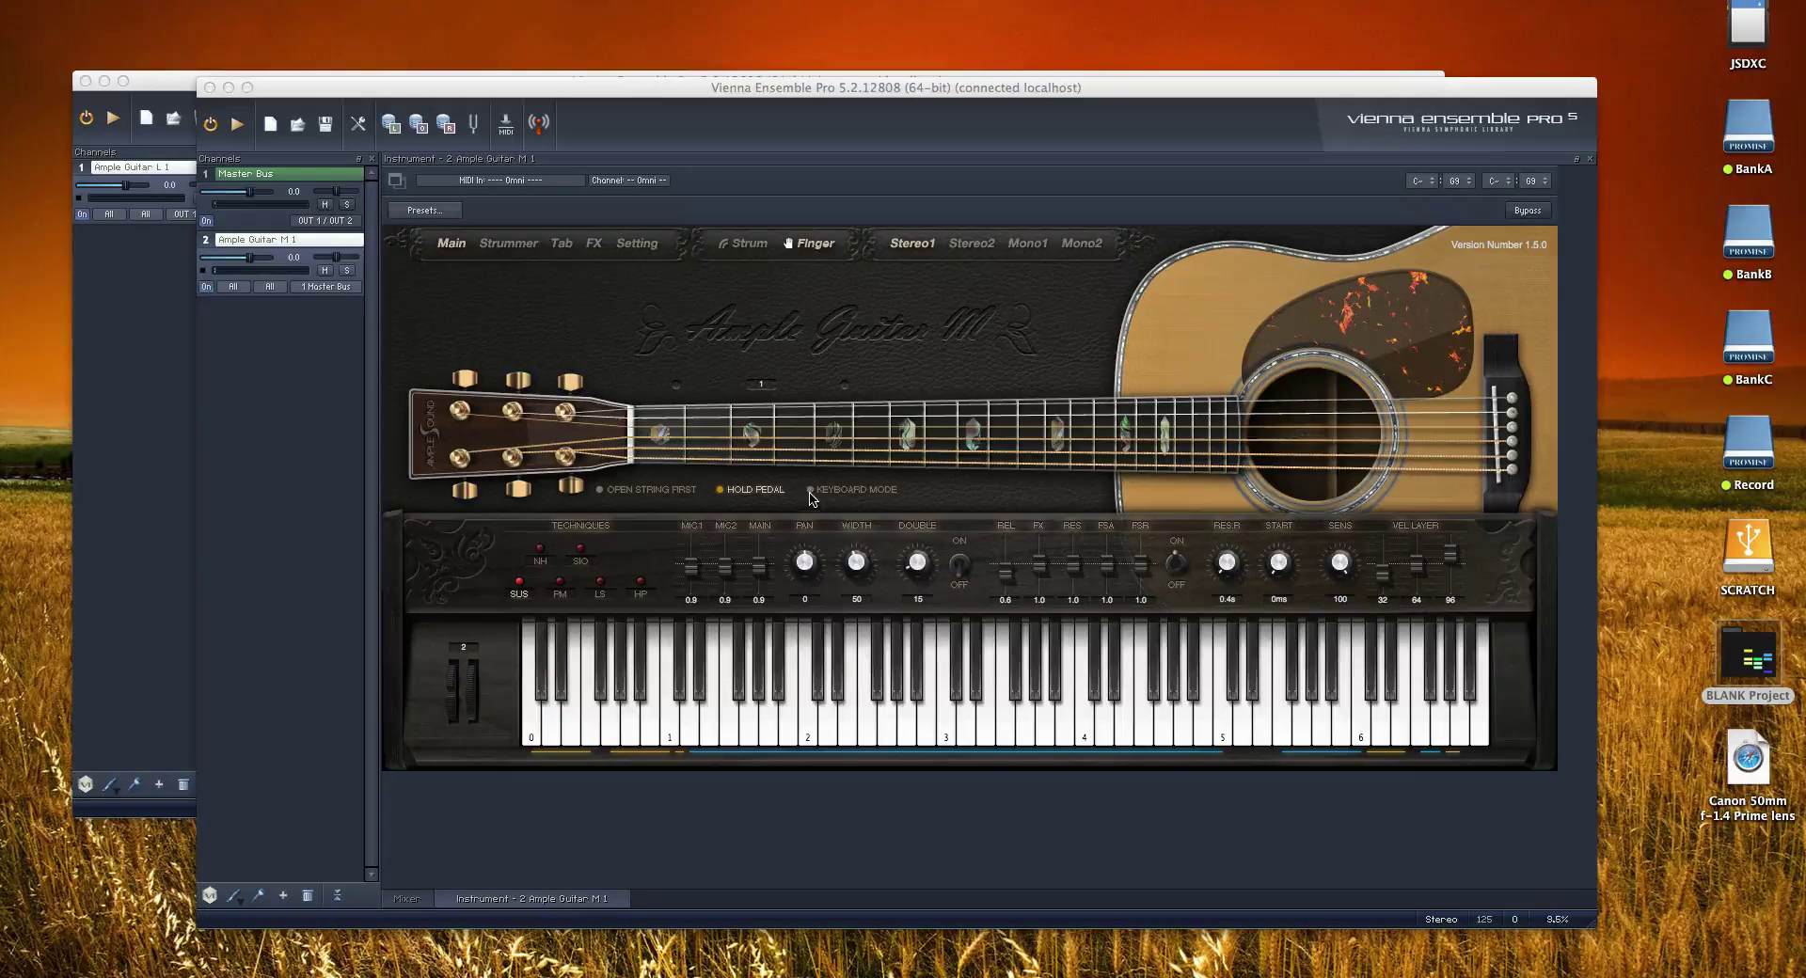
left_click(813, 498)
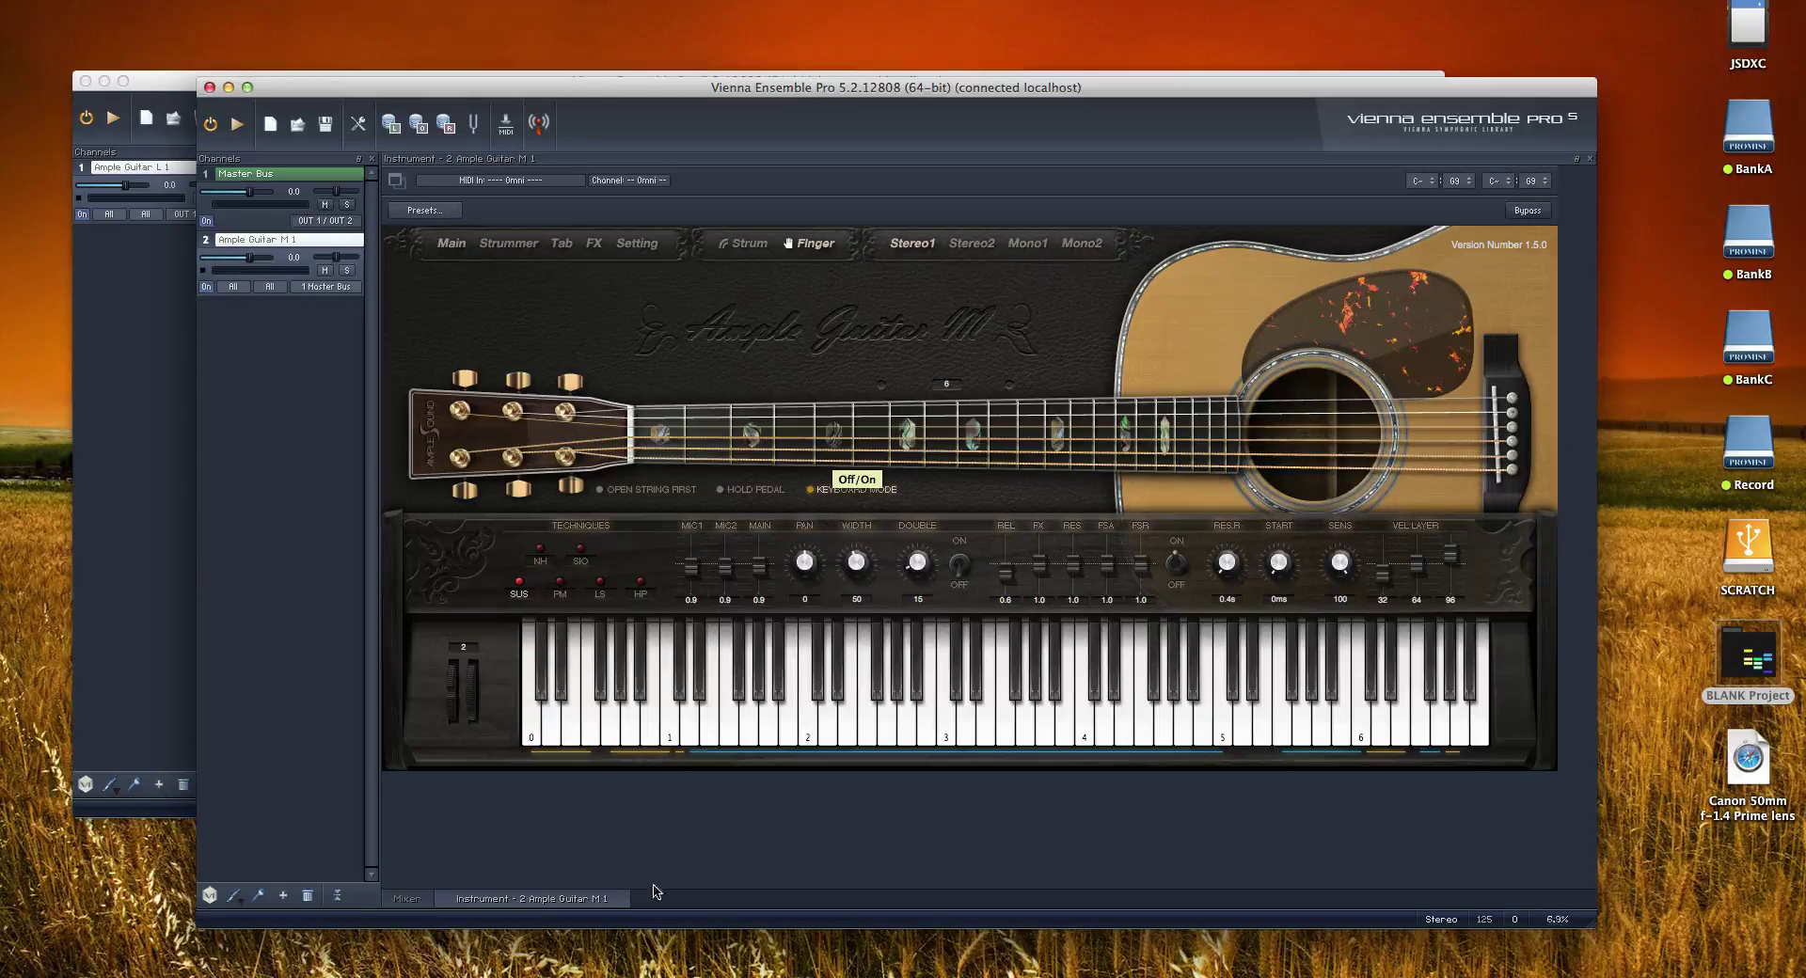
- Insert the Kush Audio Clariphonic as a Stereo to Stereo effect on the Ample Guitar M mixer channel
left_click(410, 899)
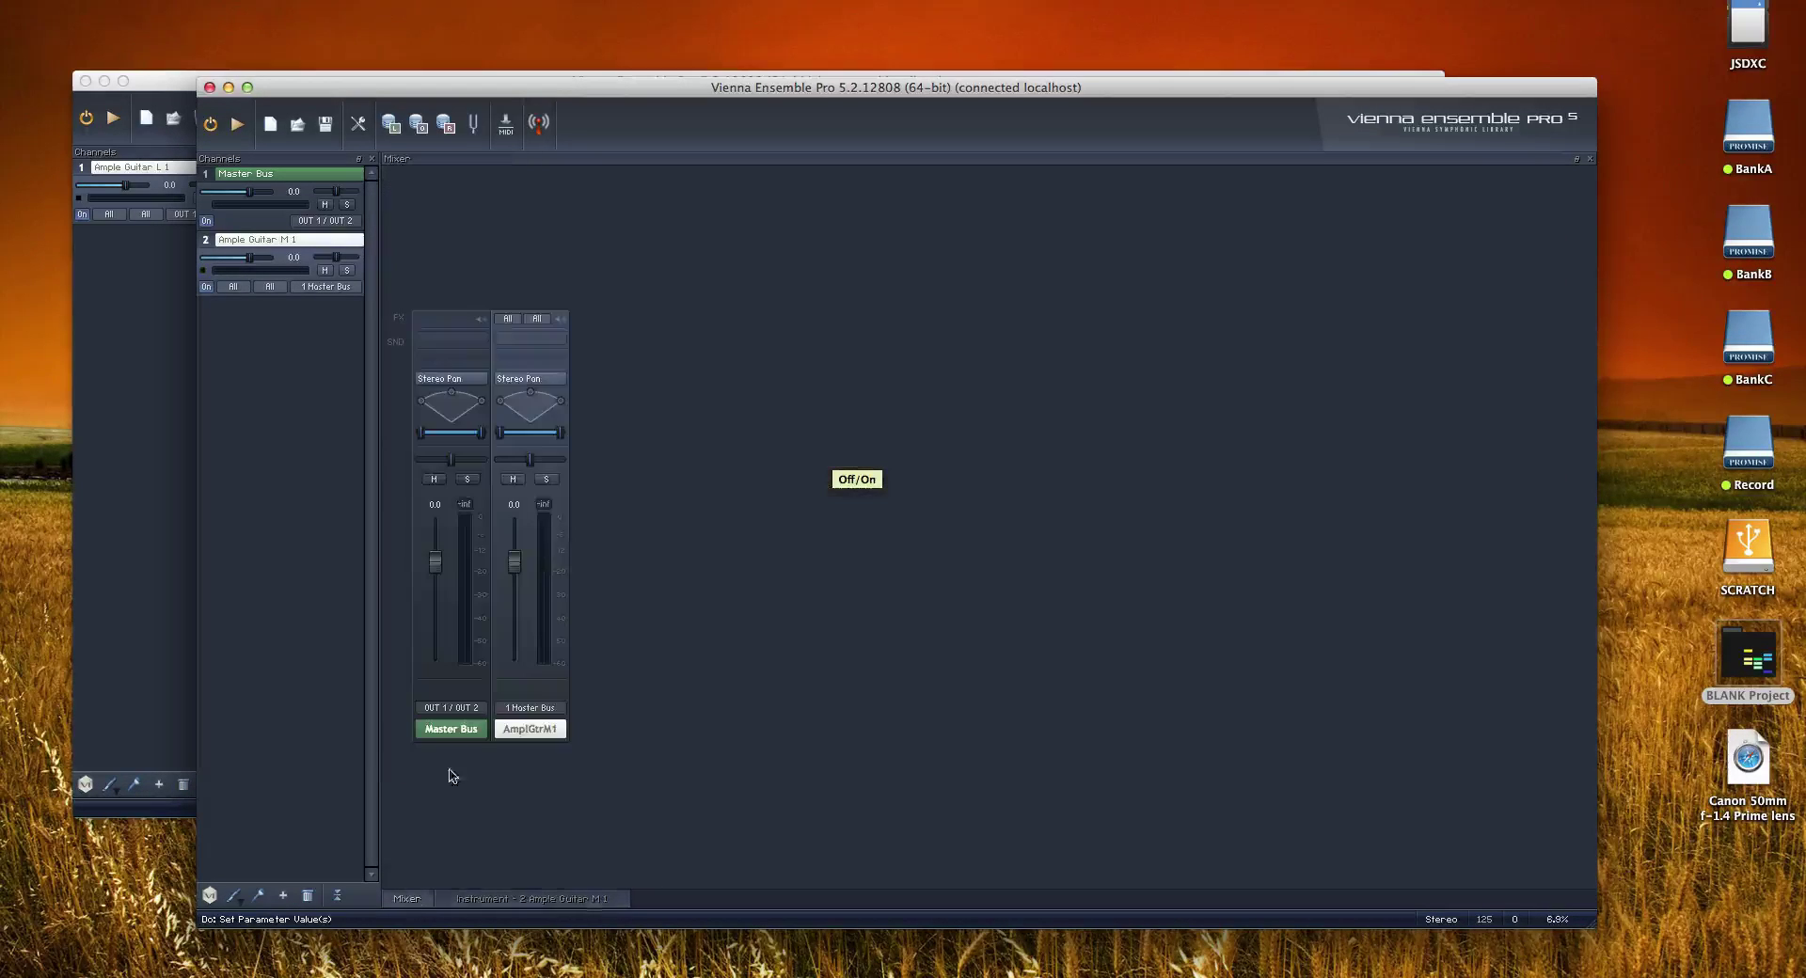
left_click(526, 347)
mouse_move(663, 585)
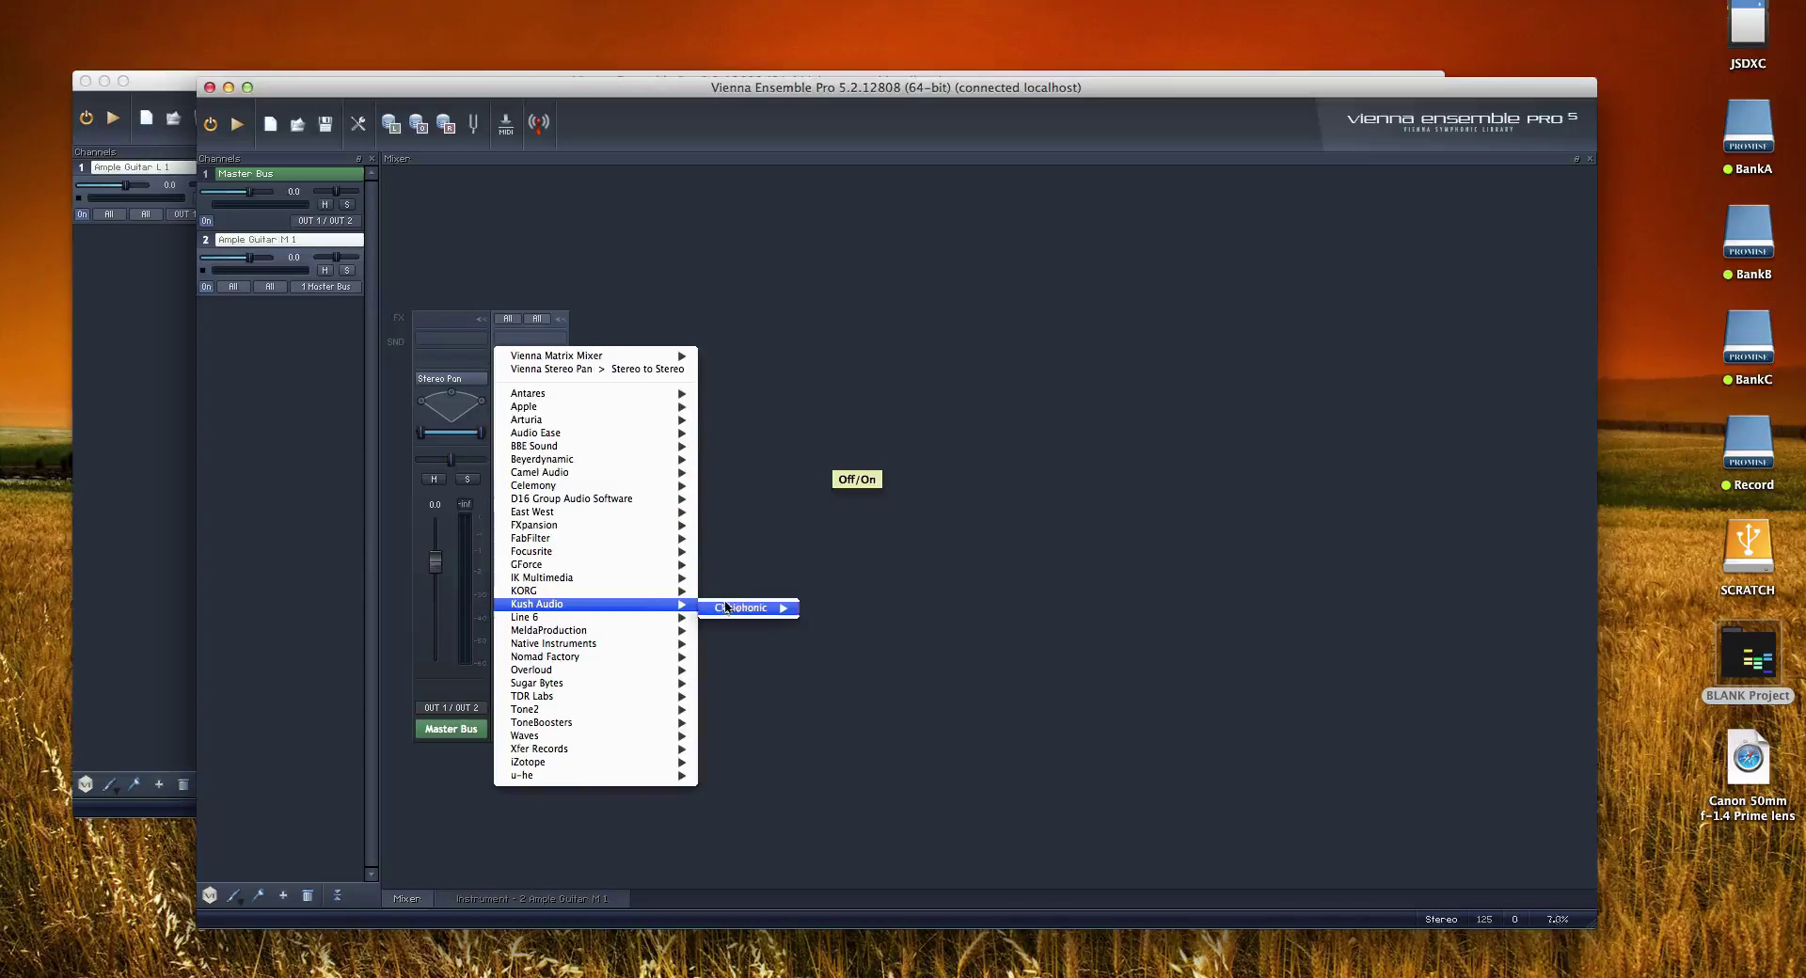
mouse_move(748, 609)
left_click(843, 625)
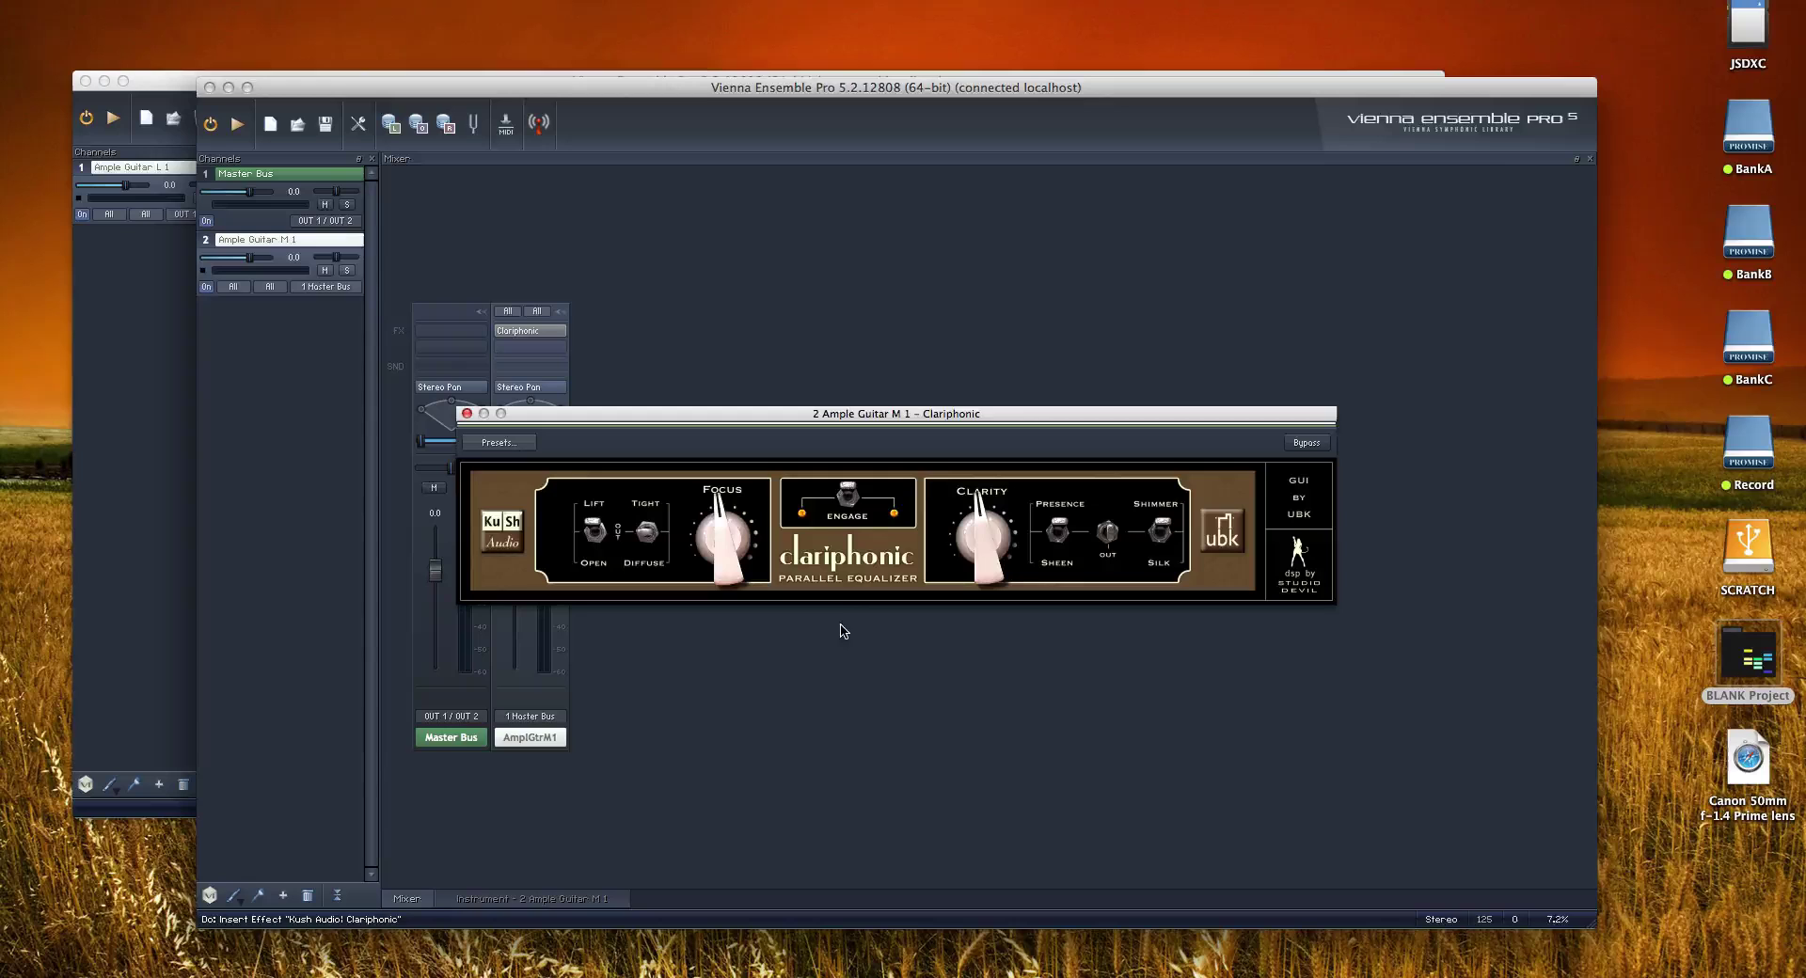
- Raise the Clariphonic's Focus and Clarity knobs to about three o'clock, take its clarity band off Out, and return to the Ample Guitar M instrument
left_click_drag(743, 550, 706, 521)
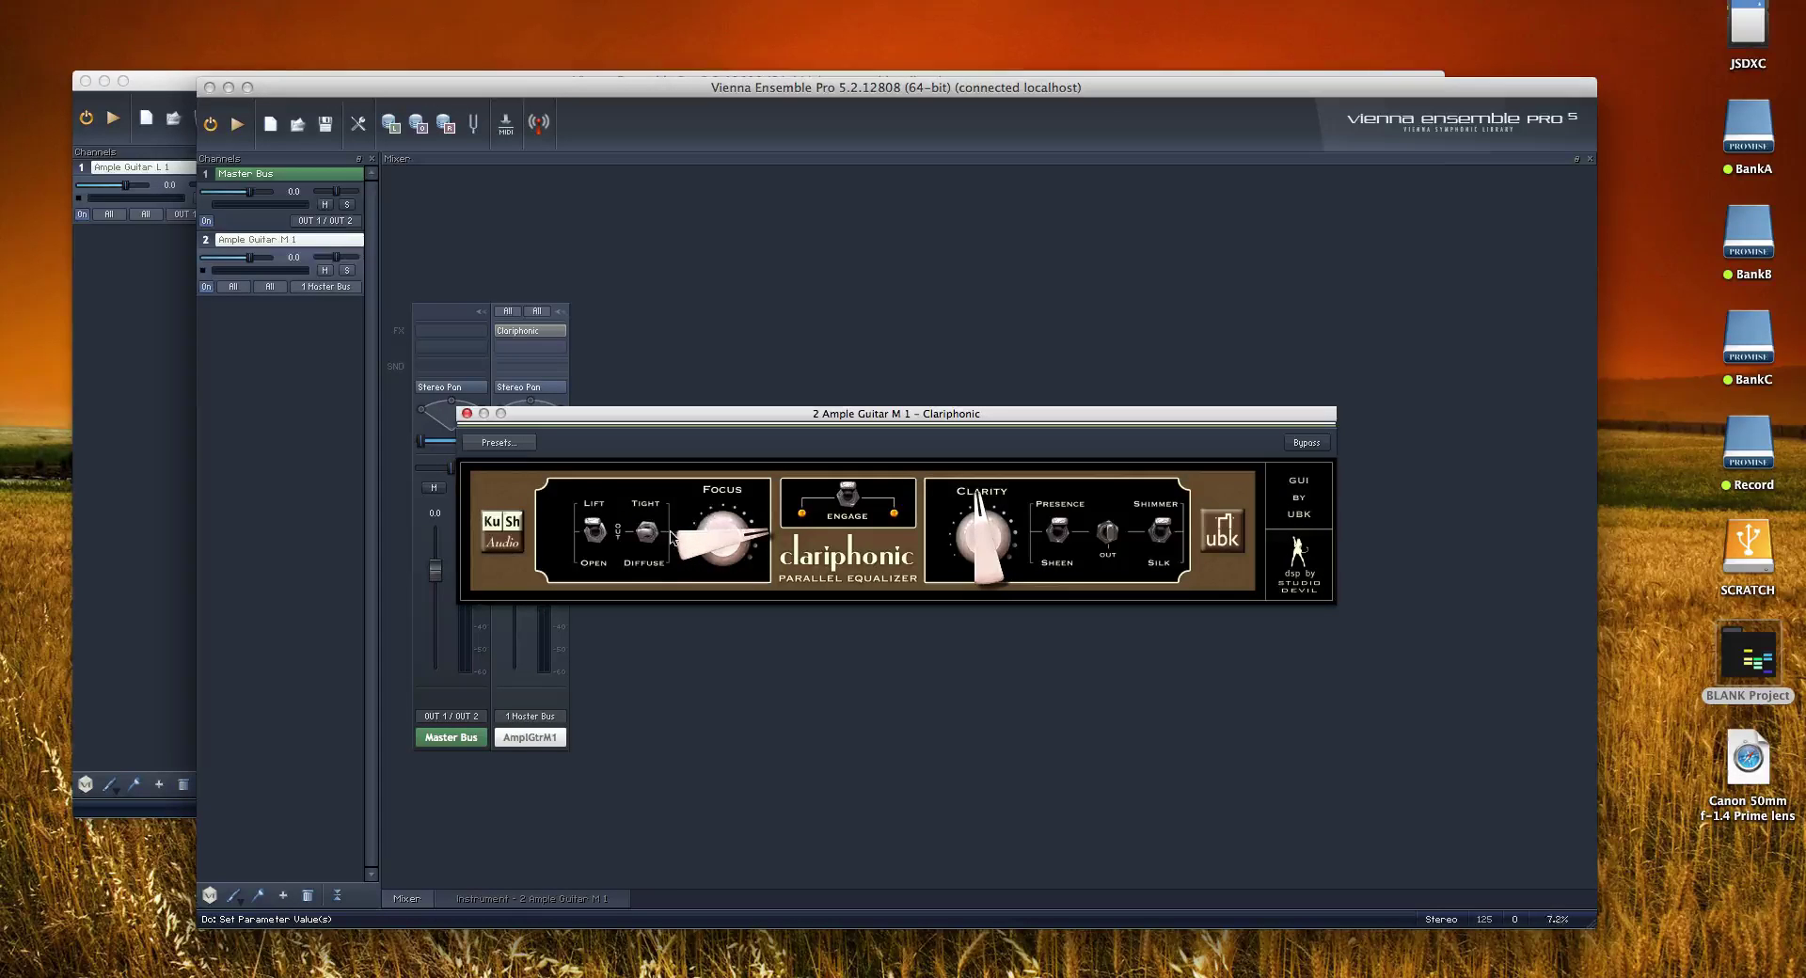
left_click_drag(1021, 542, 1092, 553)
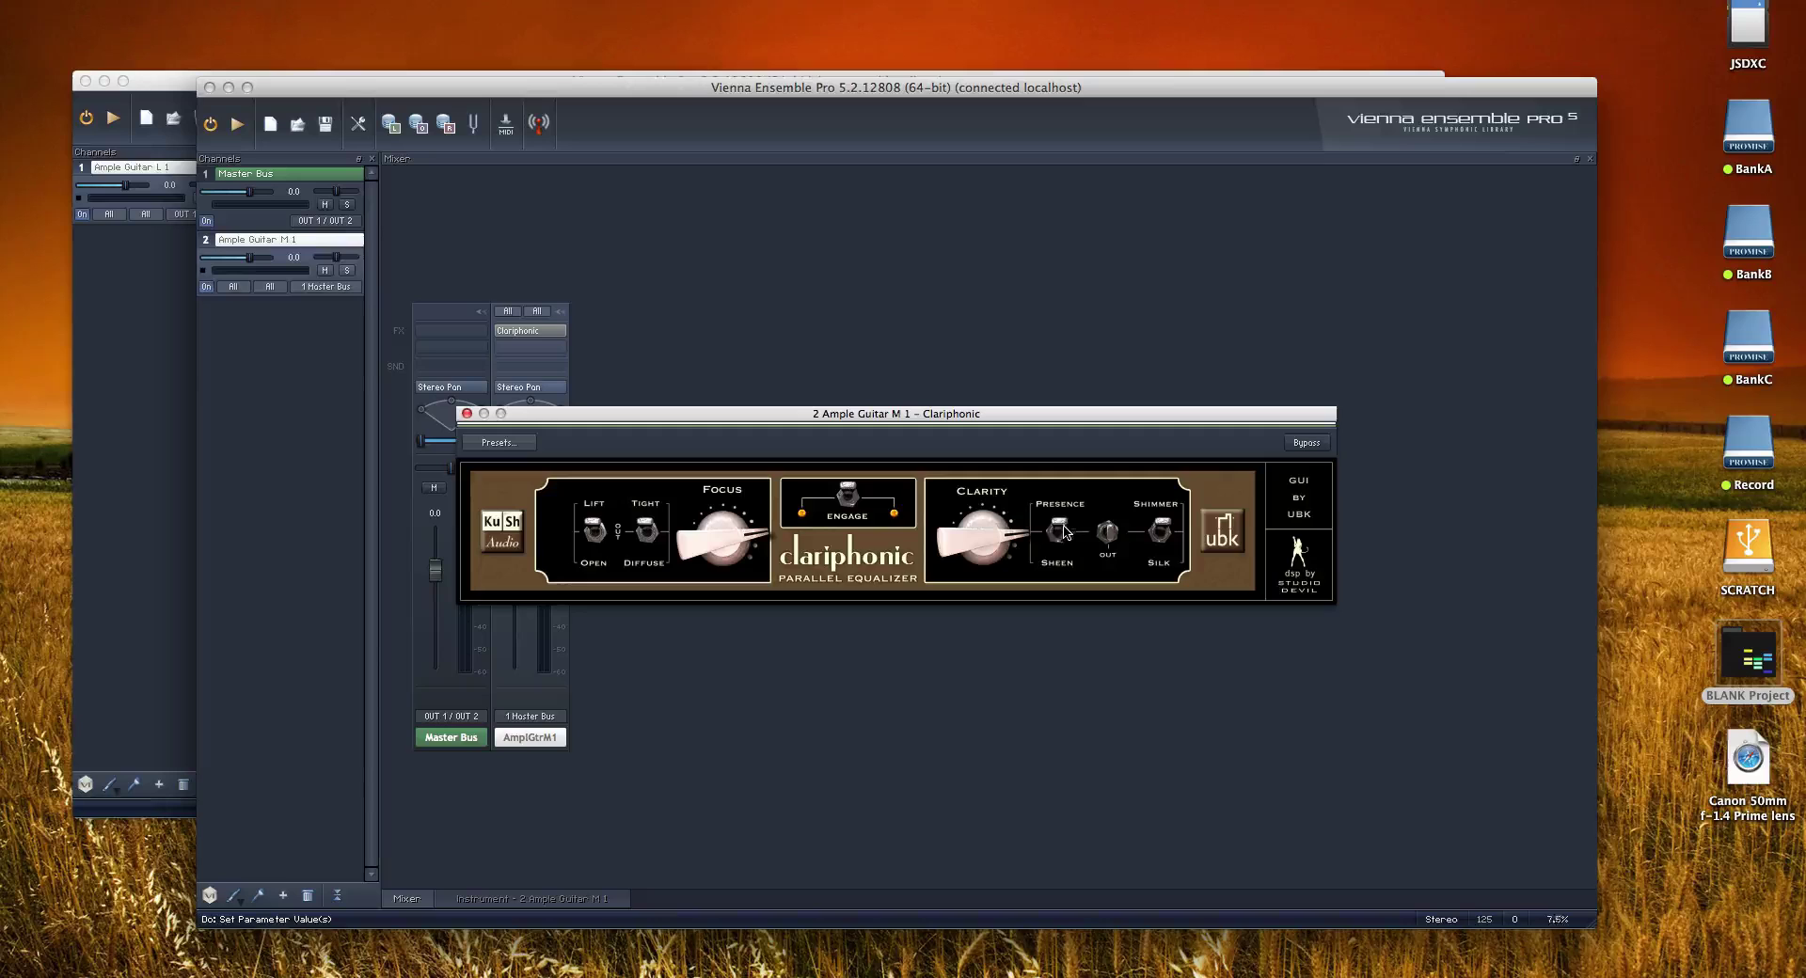
left_click(546, 739)
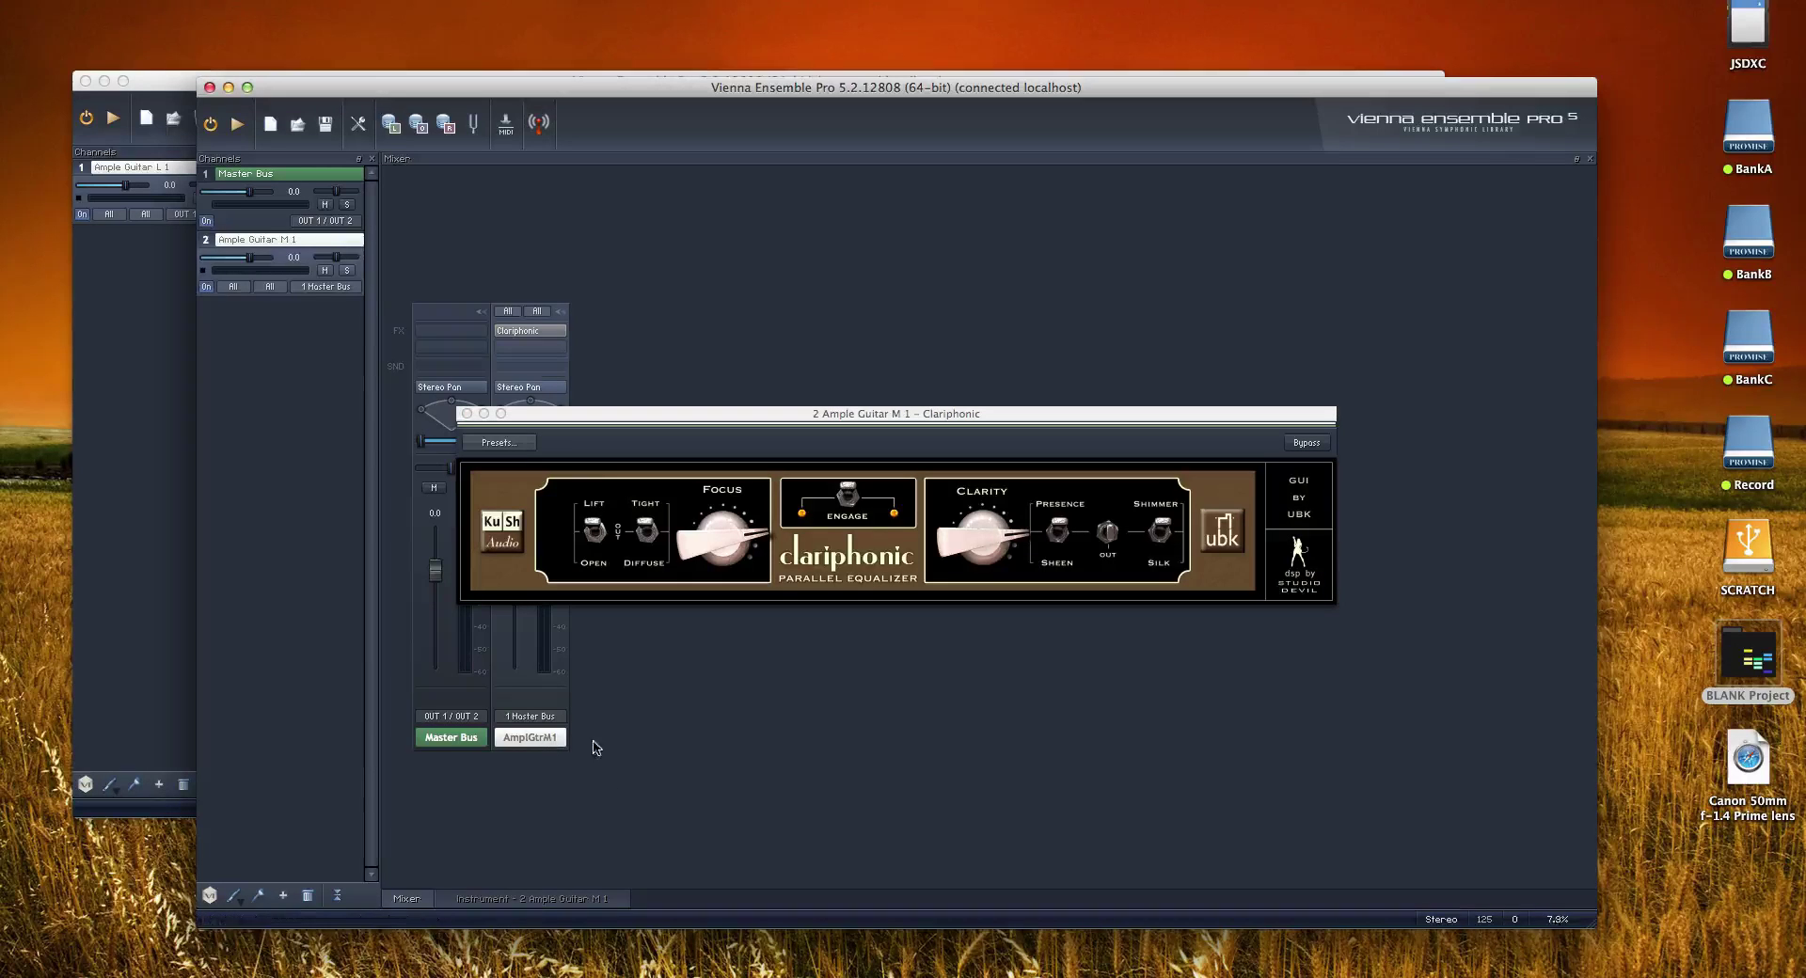
double_click(547, 740)
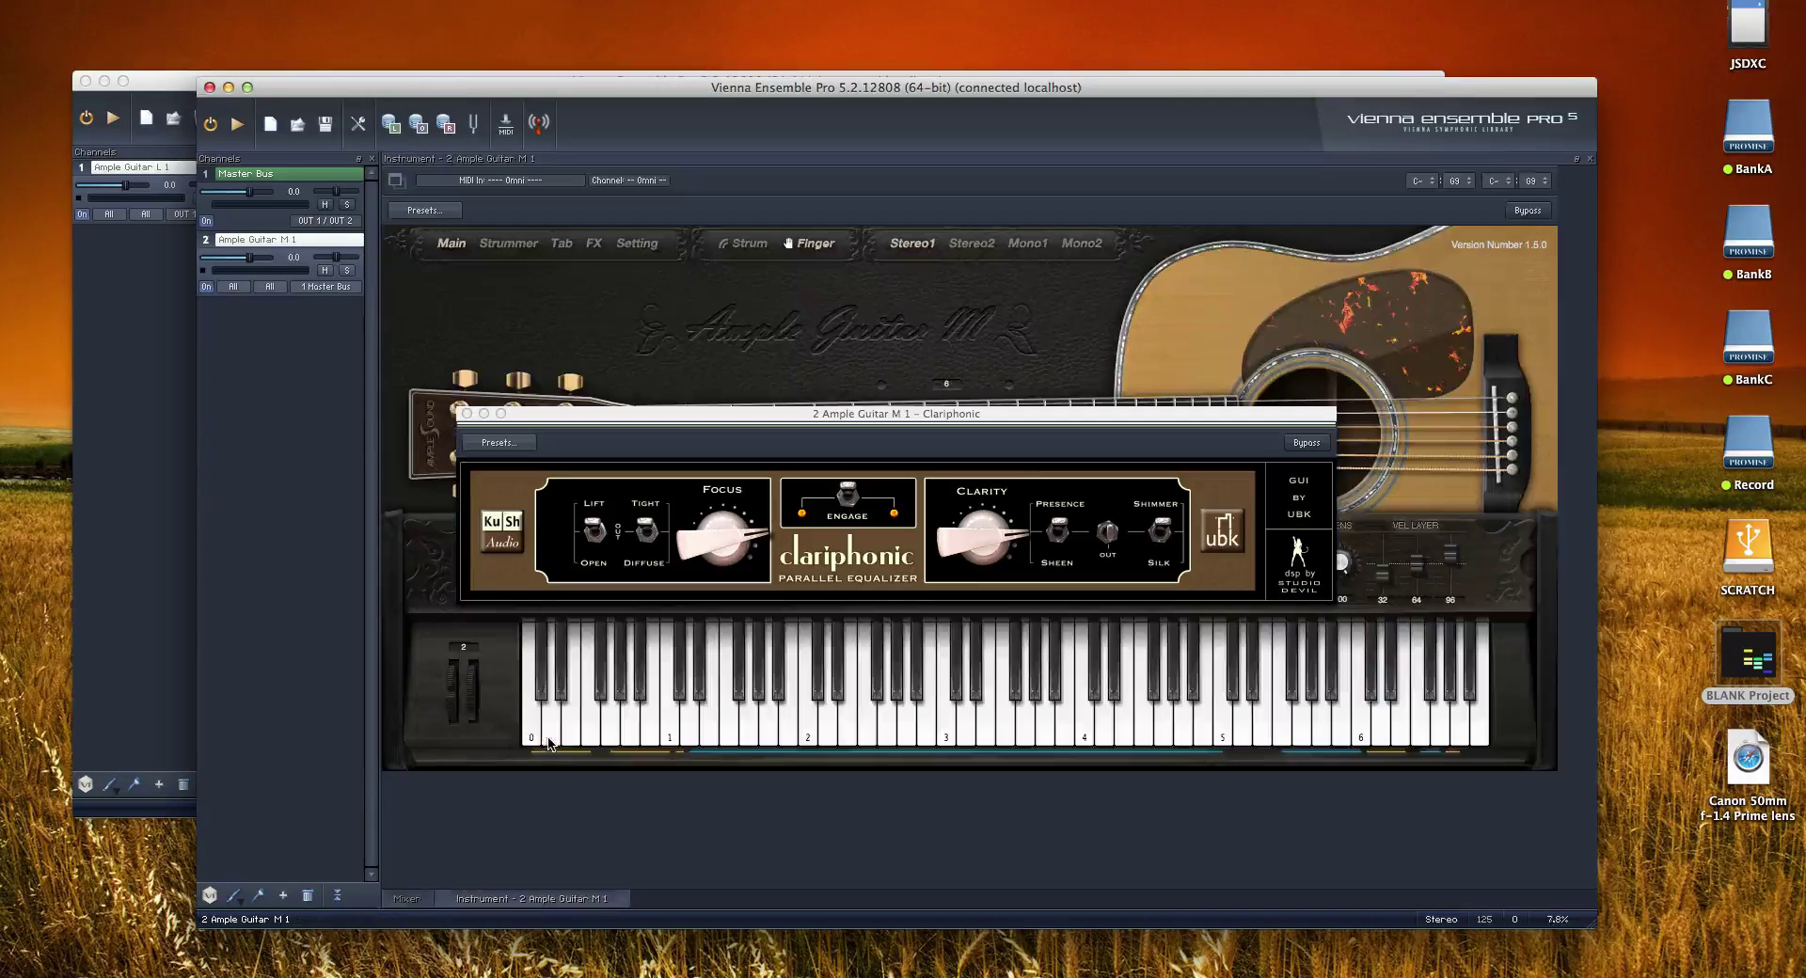
left_click(1118, 536)
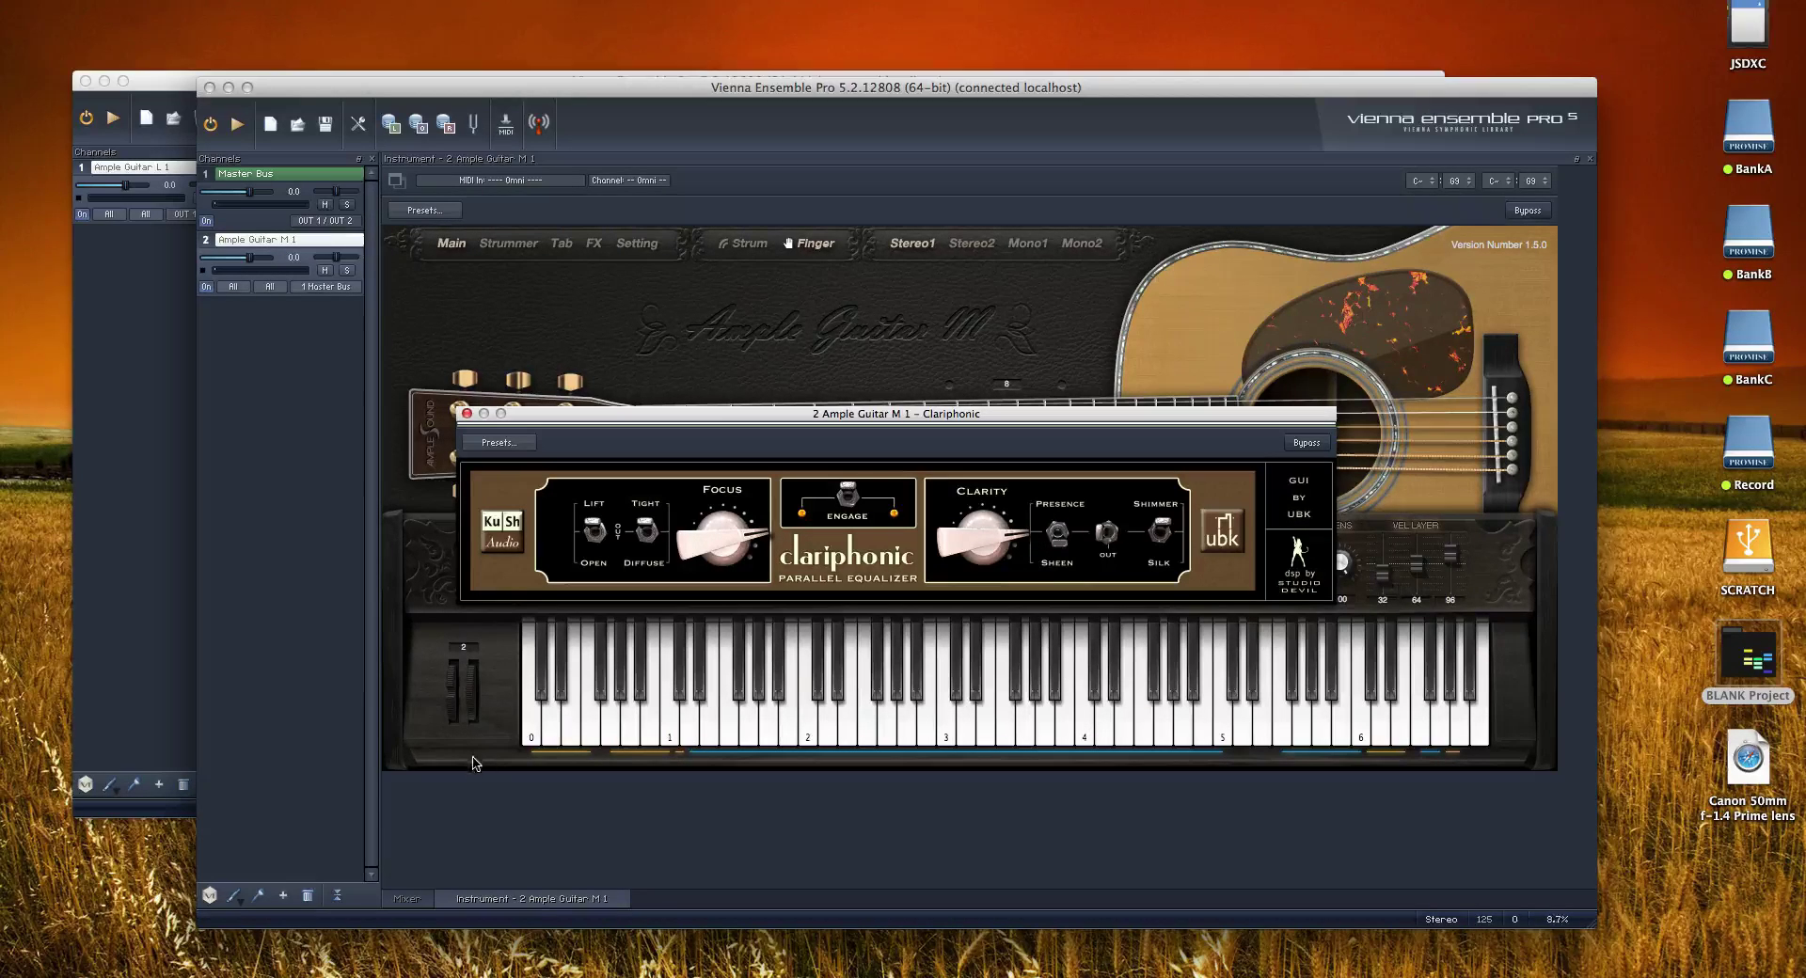
left_click(464, 413)
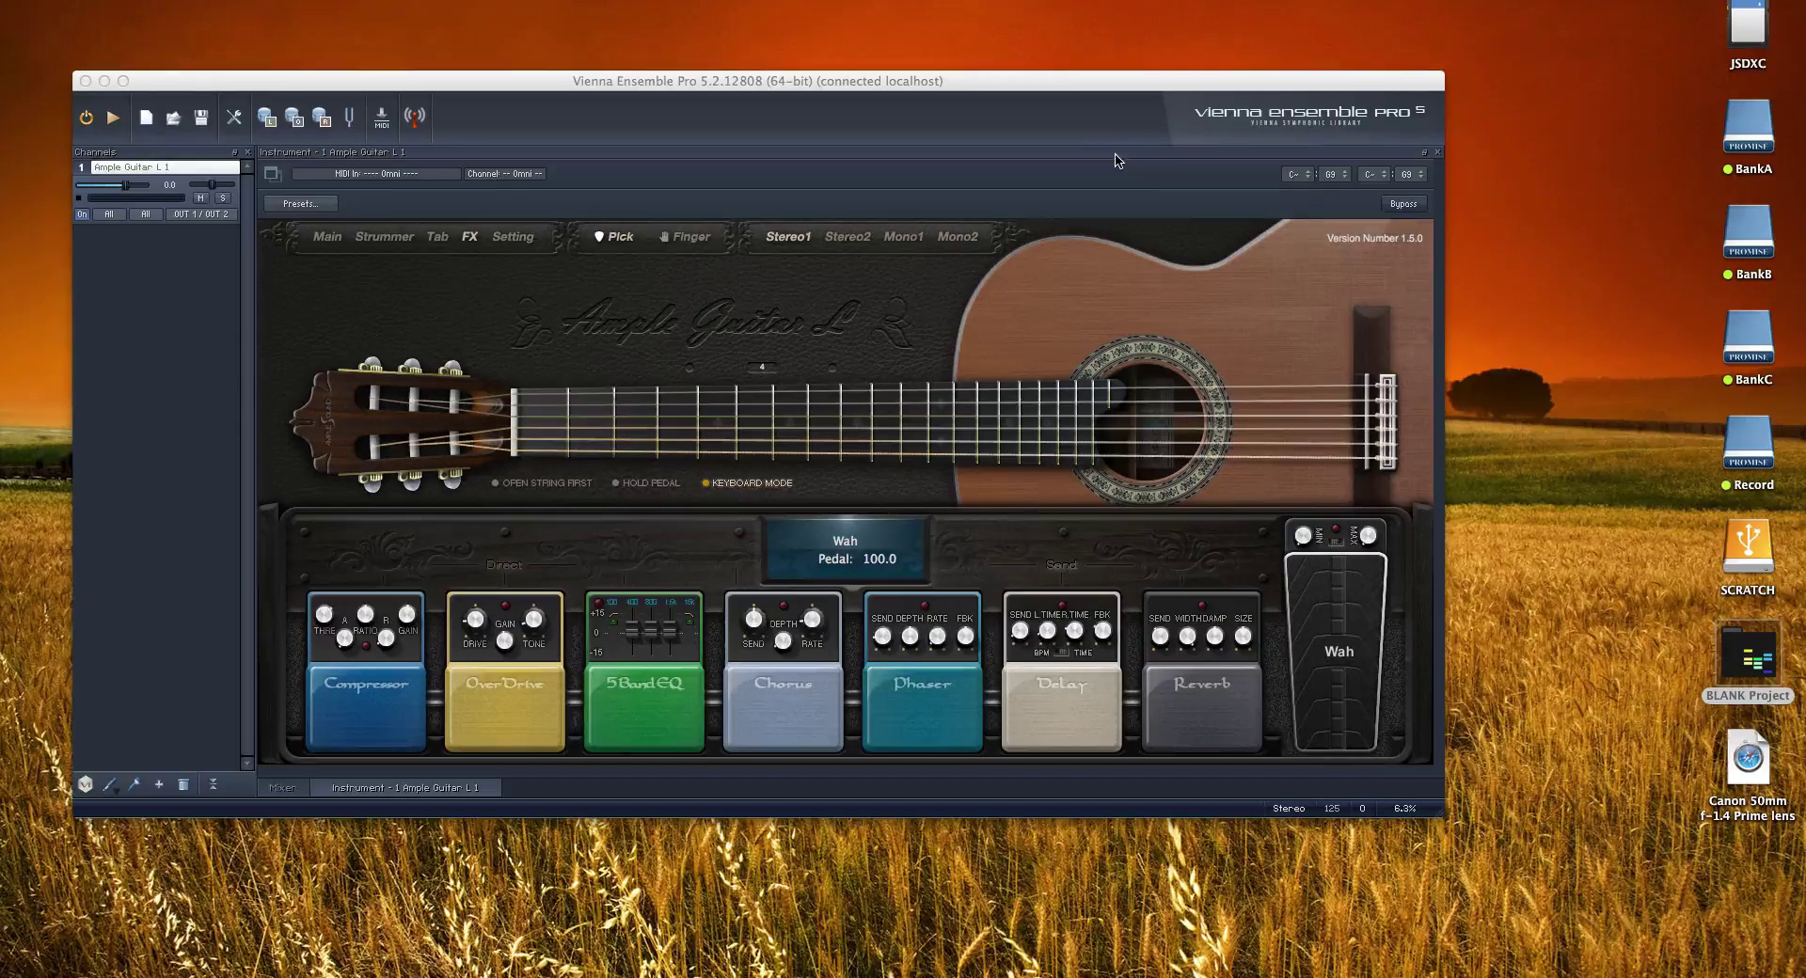
- In the Ample Guitar L instance, open the Clariphonic on its mixer channel and switch the focus band from Tight to Diffuse
left_click(1105, 124)
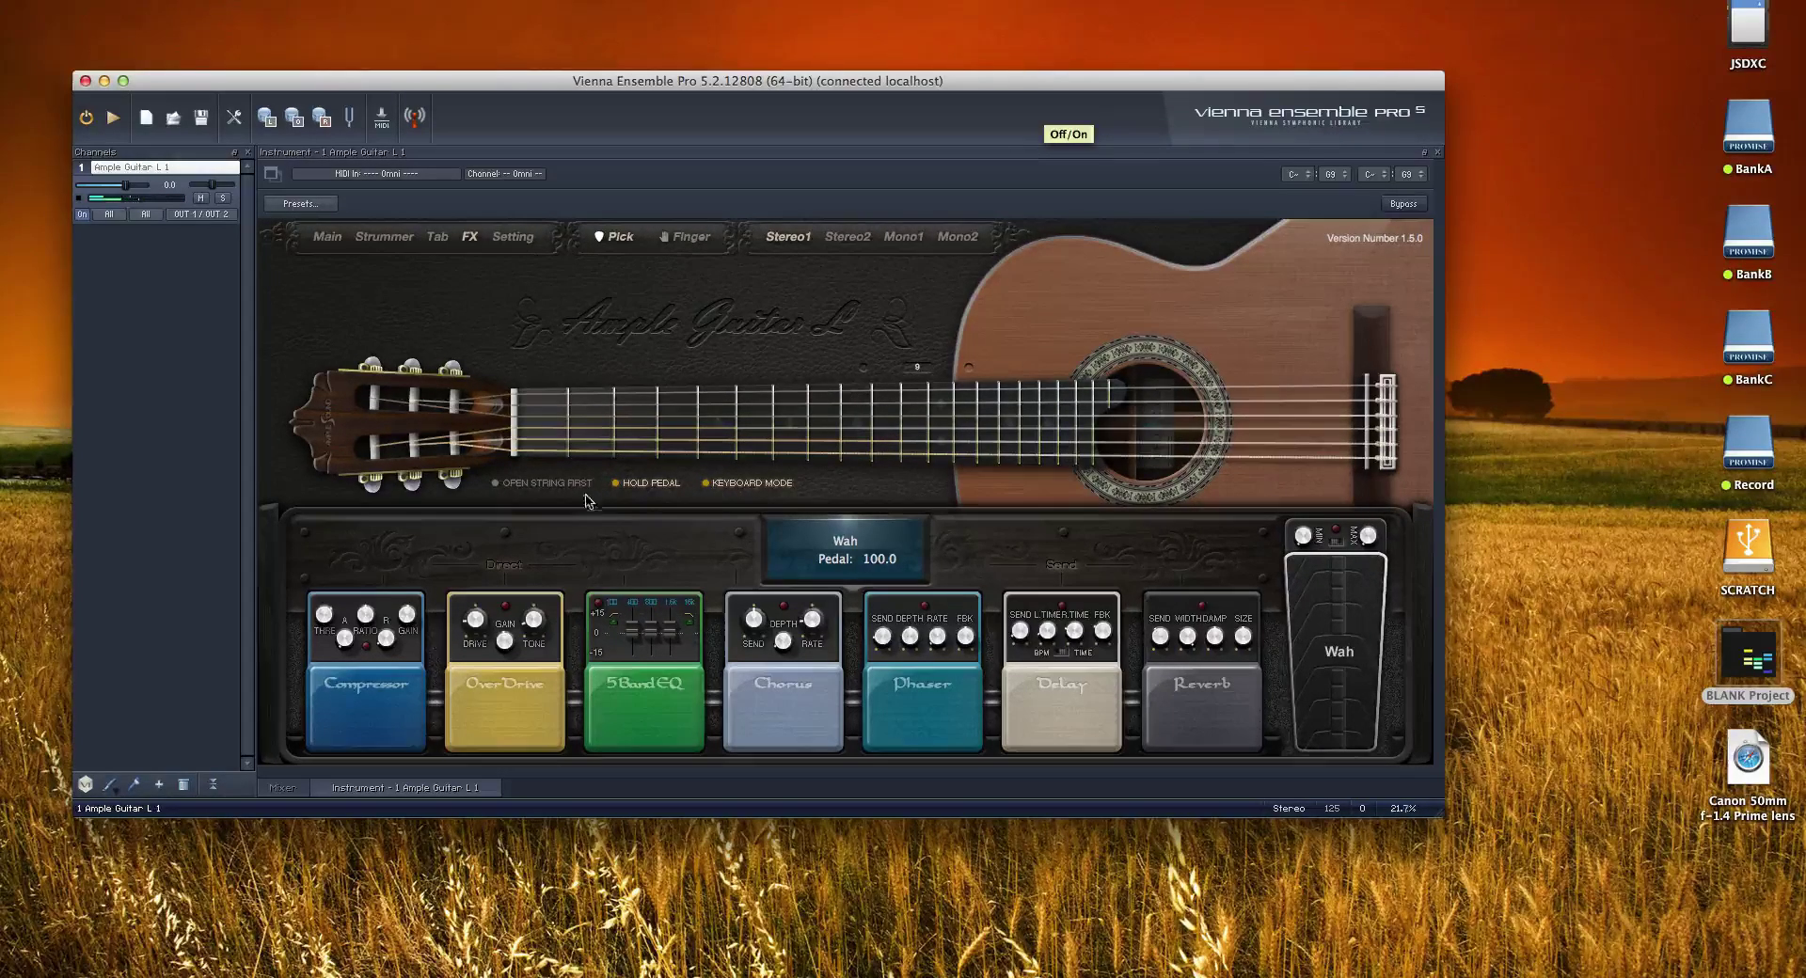
left_click(284, 789)
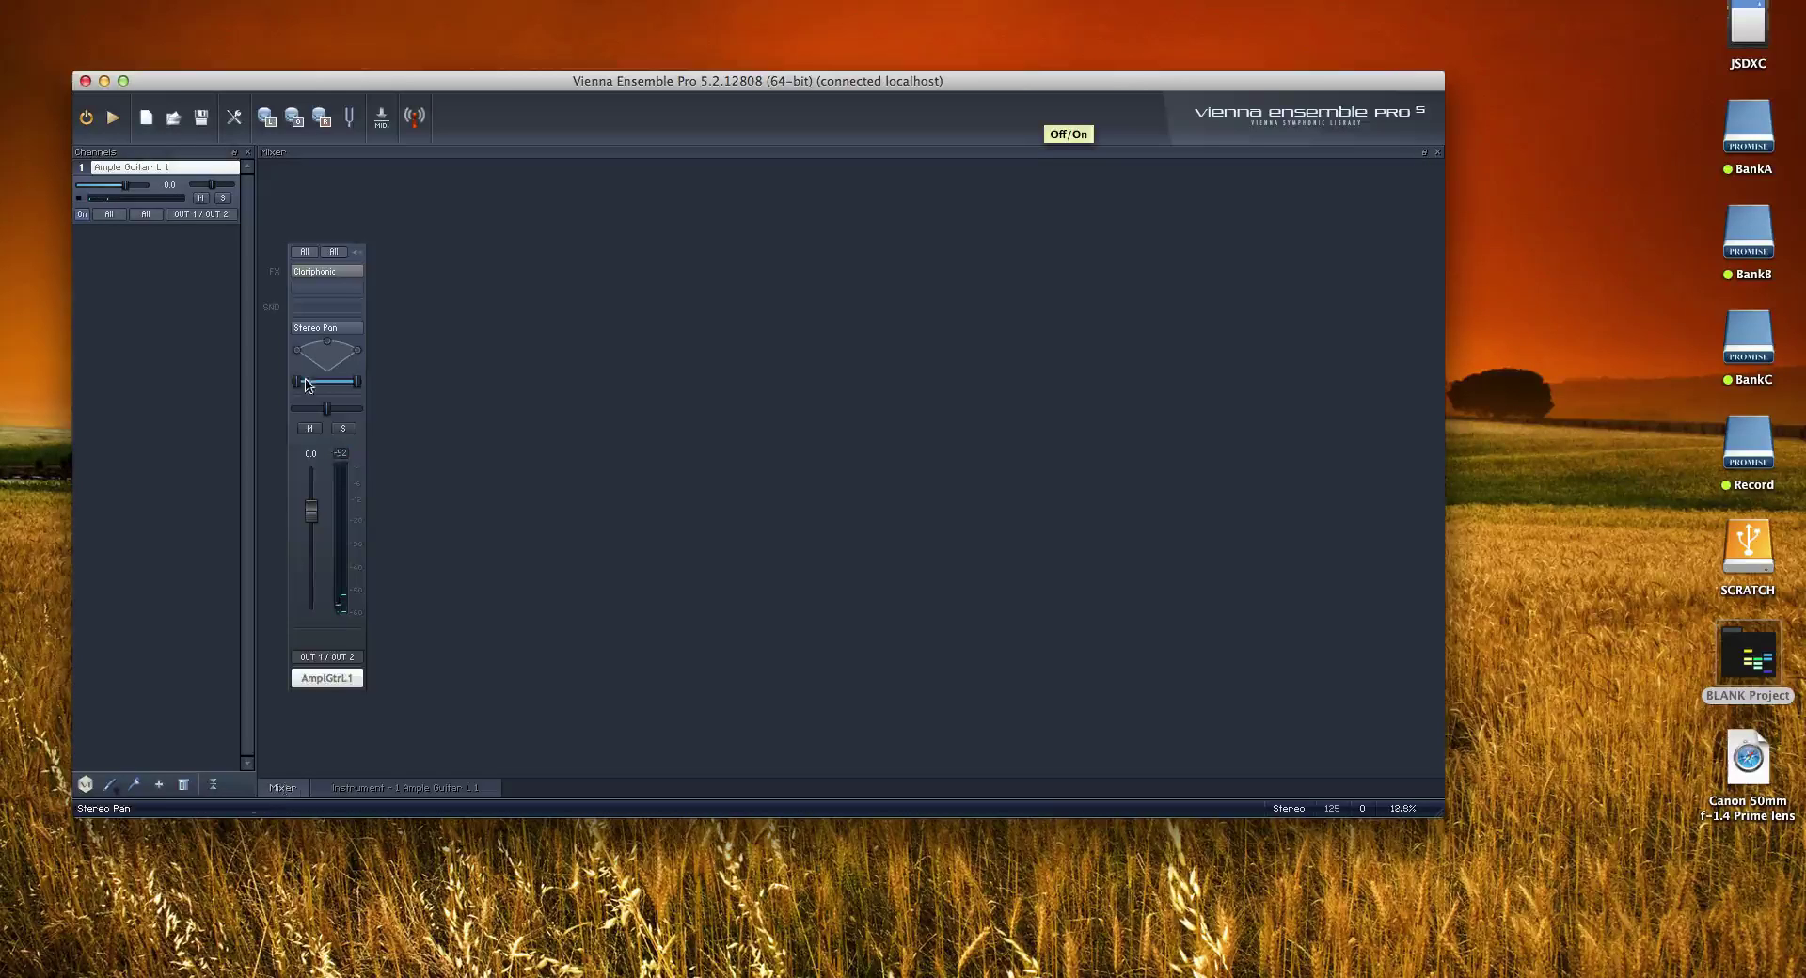
left_click(316, 273)
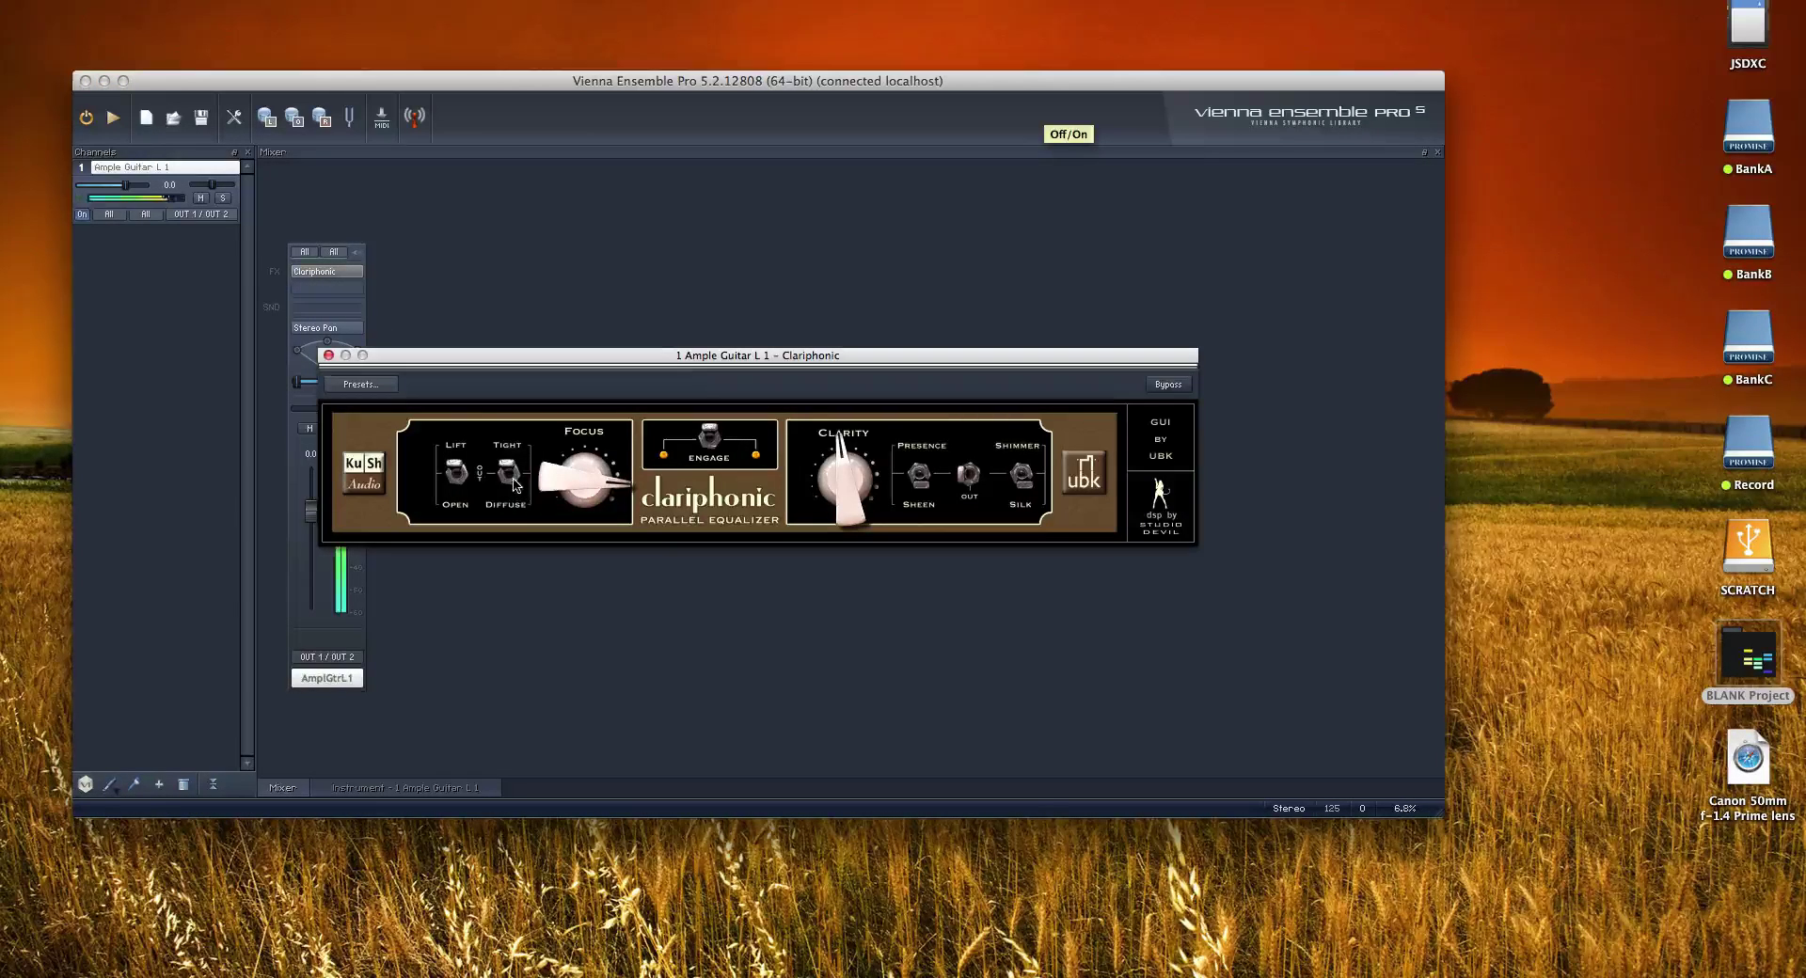
left_click(510, 478)
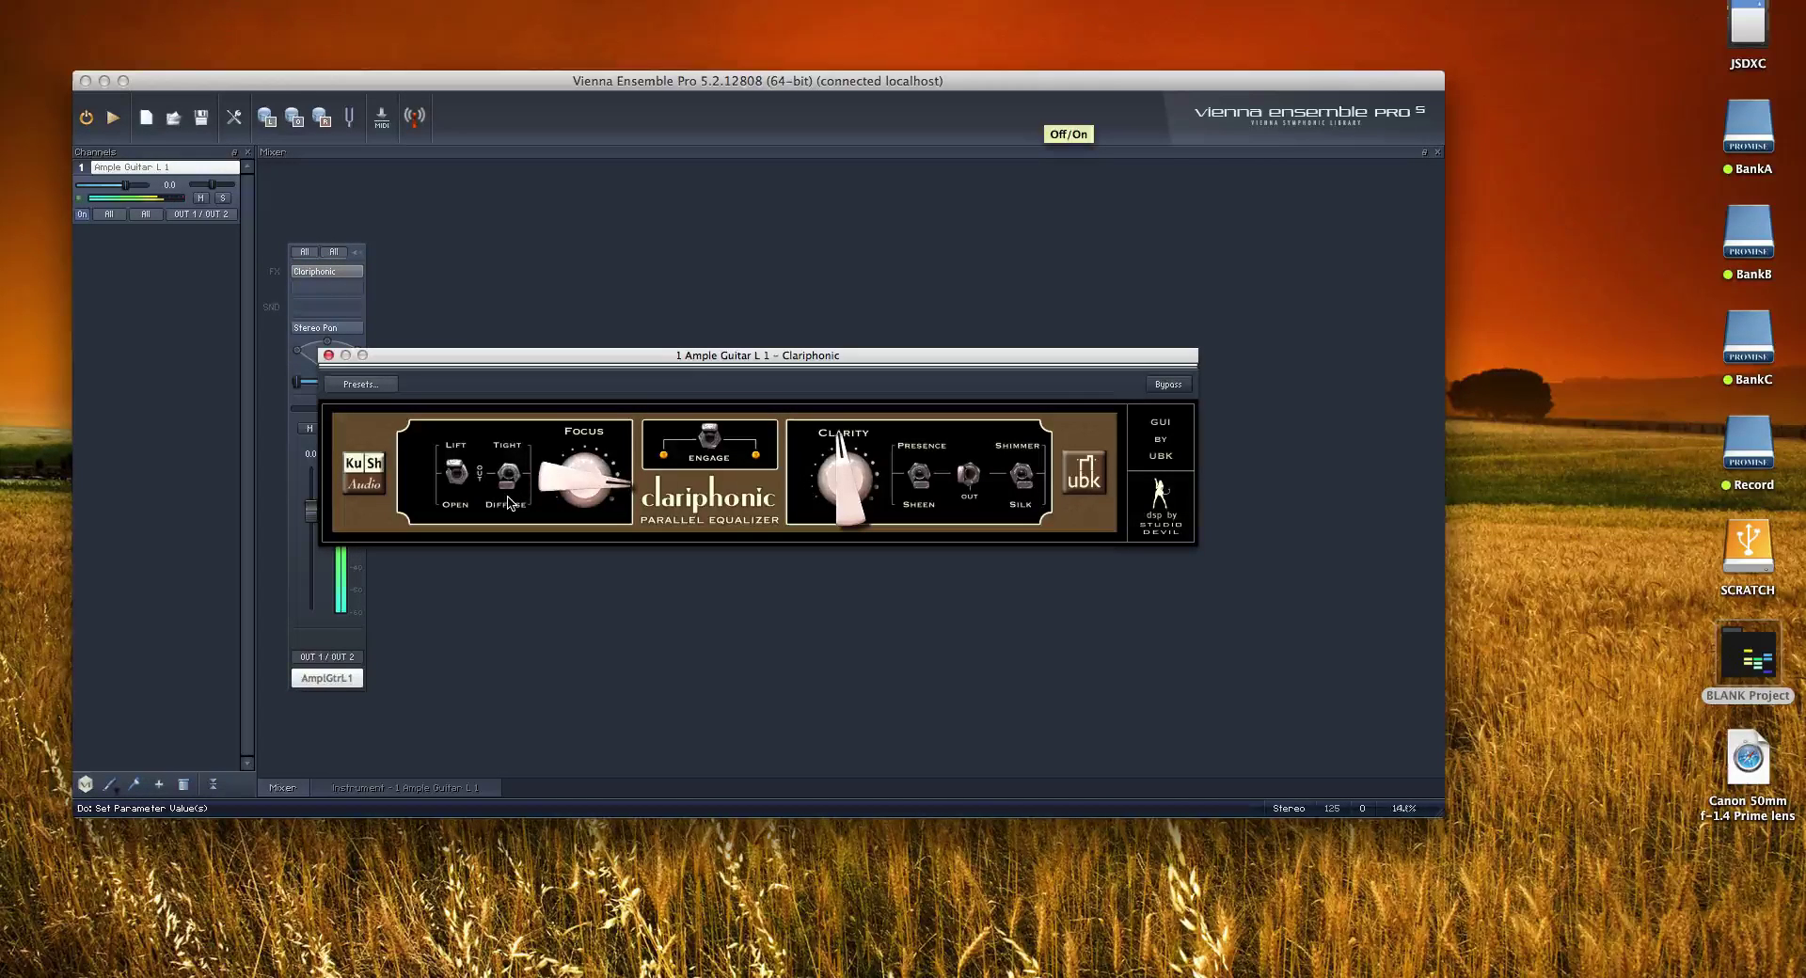
- Compare the Ample Guitar L sound with the Clariphonic bypassed and active, reopen the instrument, and close the effect window
left_click(1164, 390)
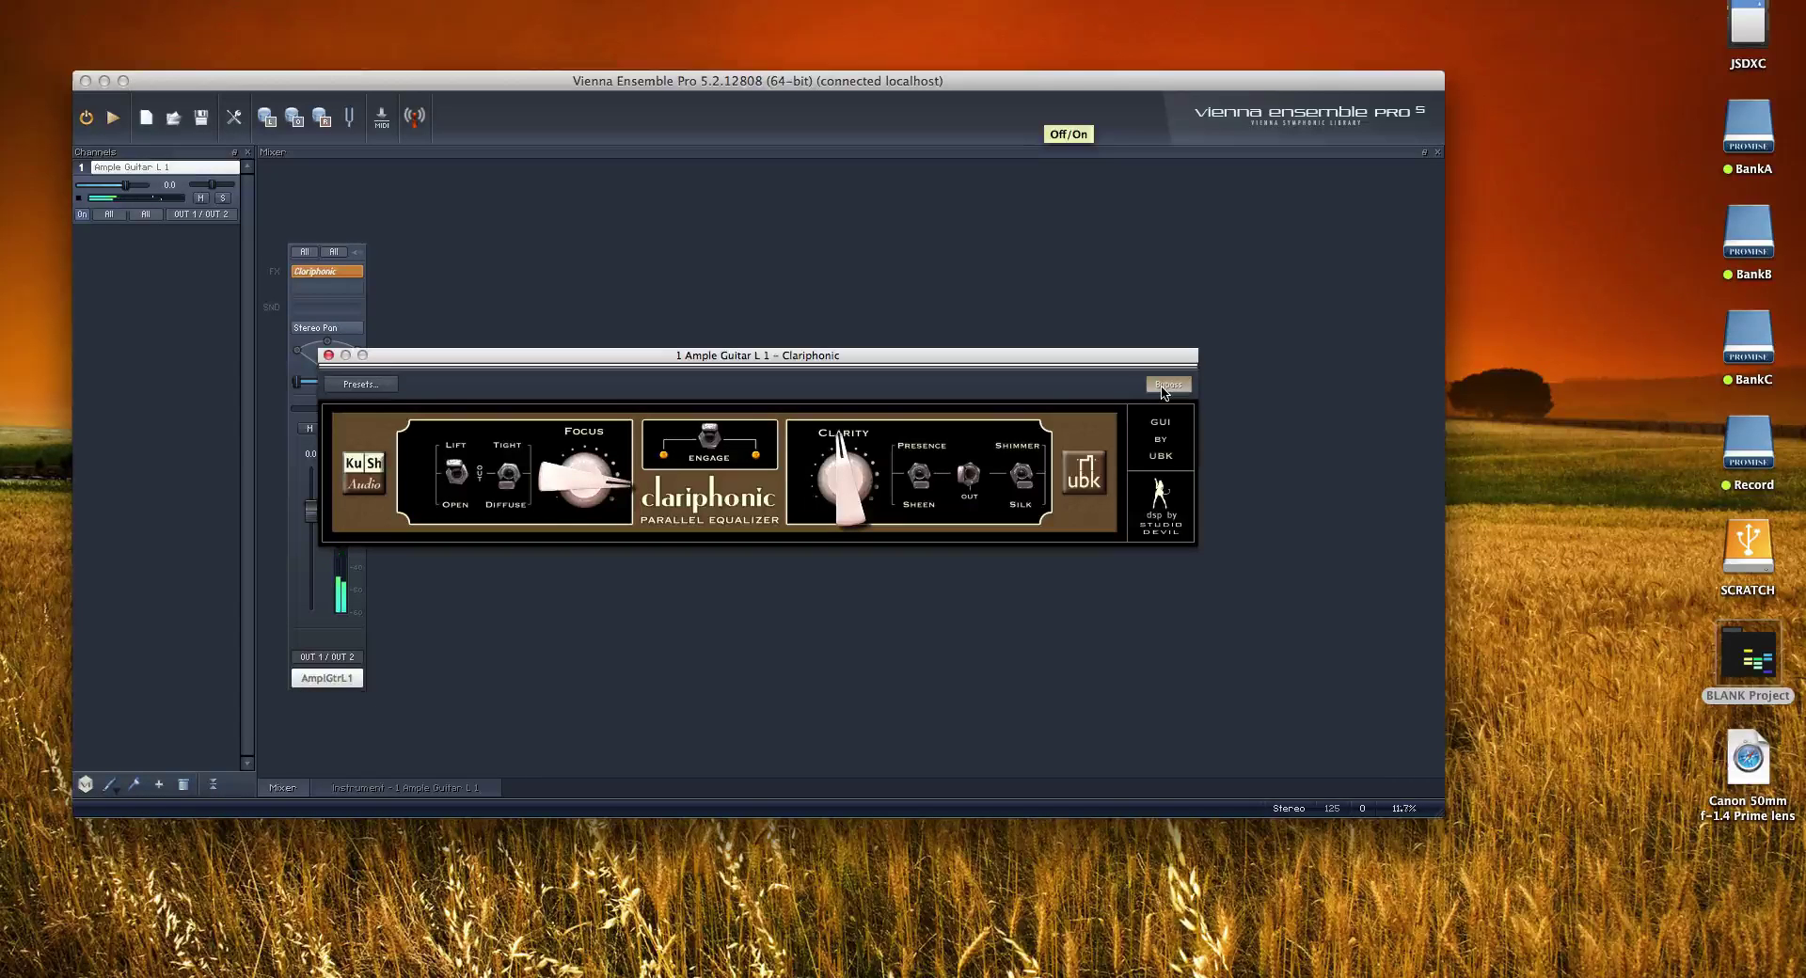
left_click(1164, 393)
left_click(1162, 388)
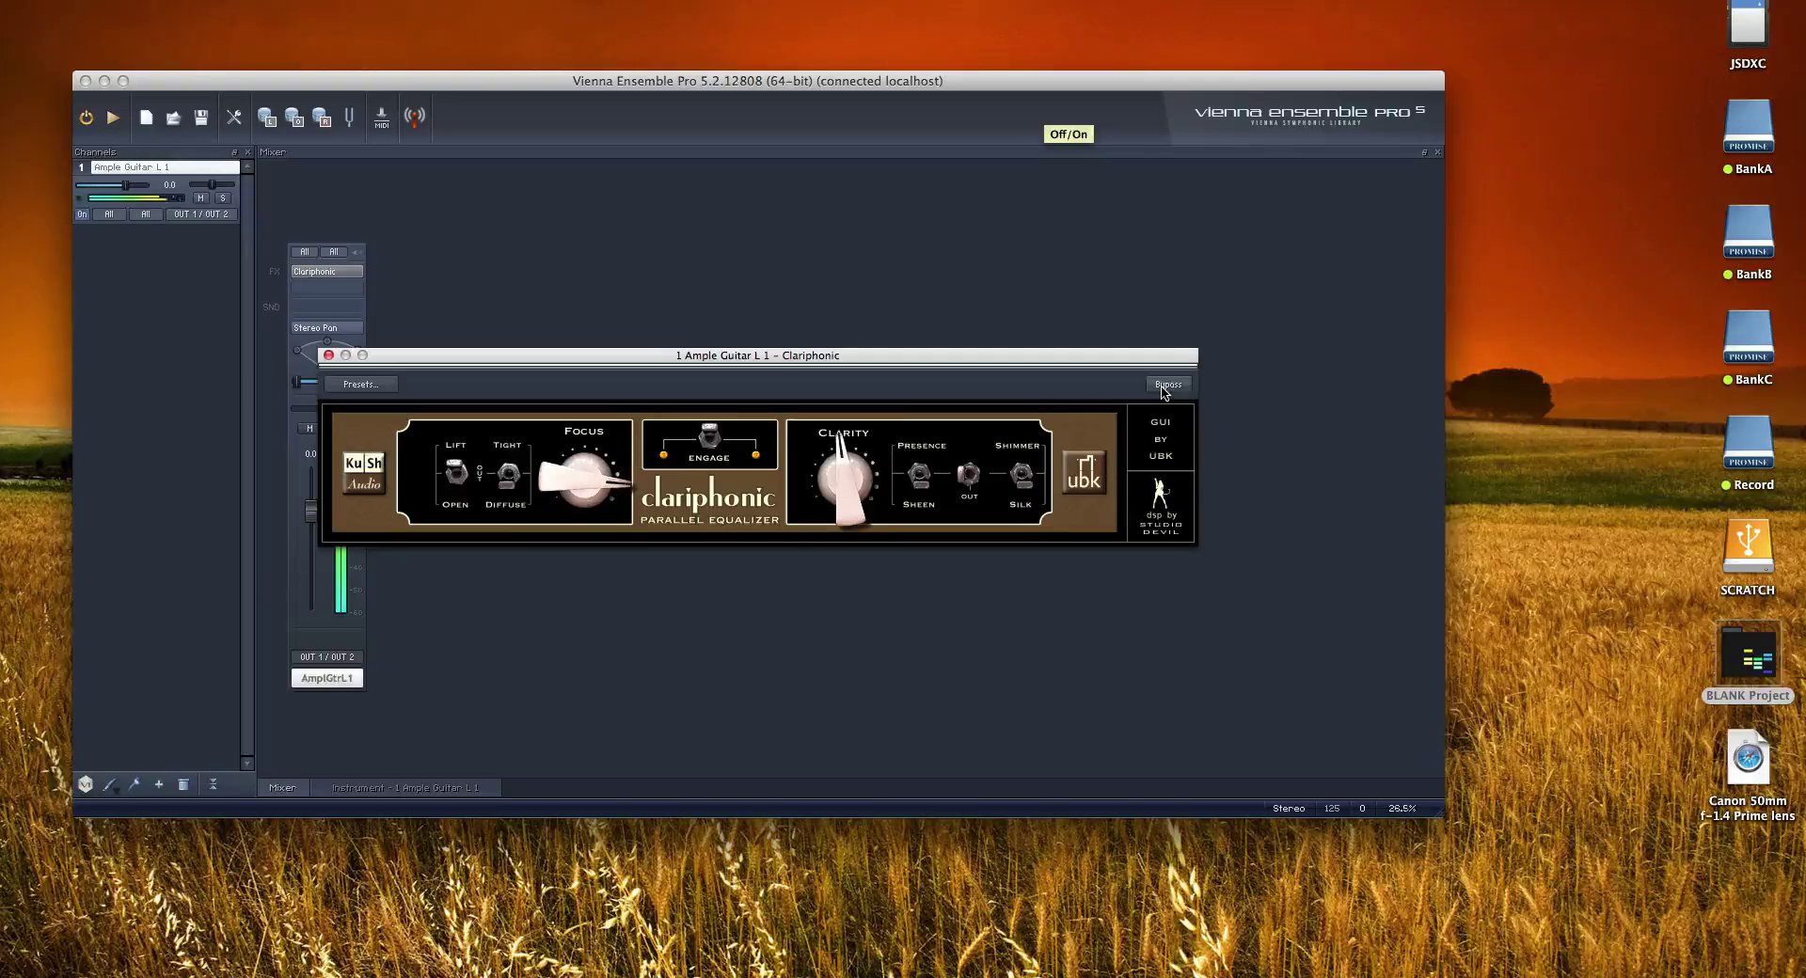
left_click(1166, 384)
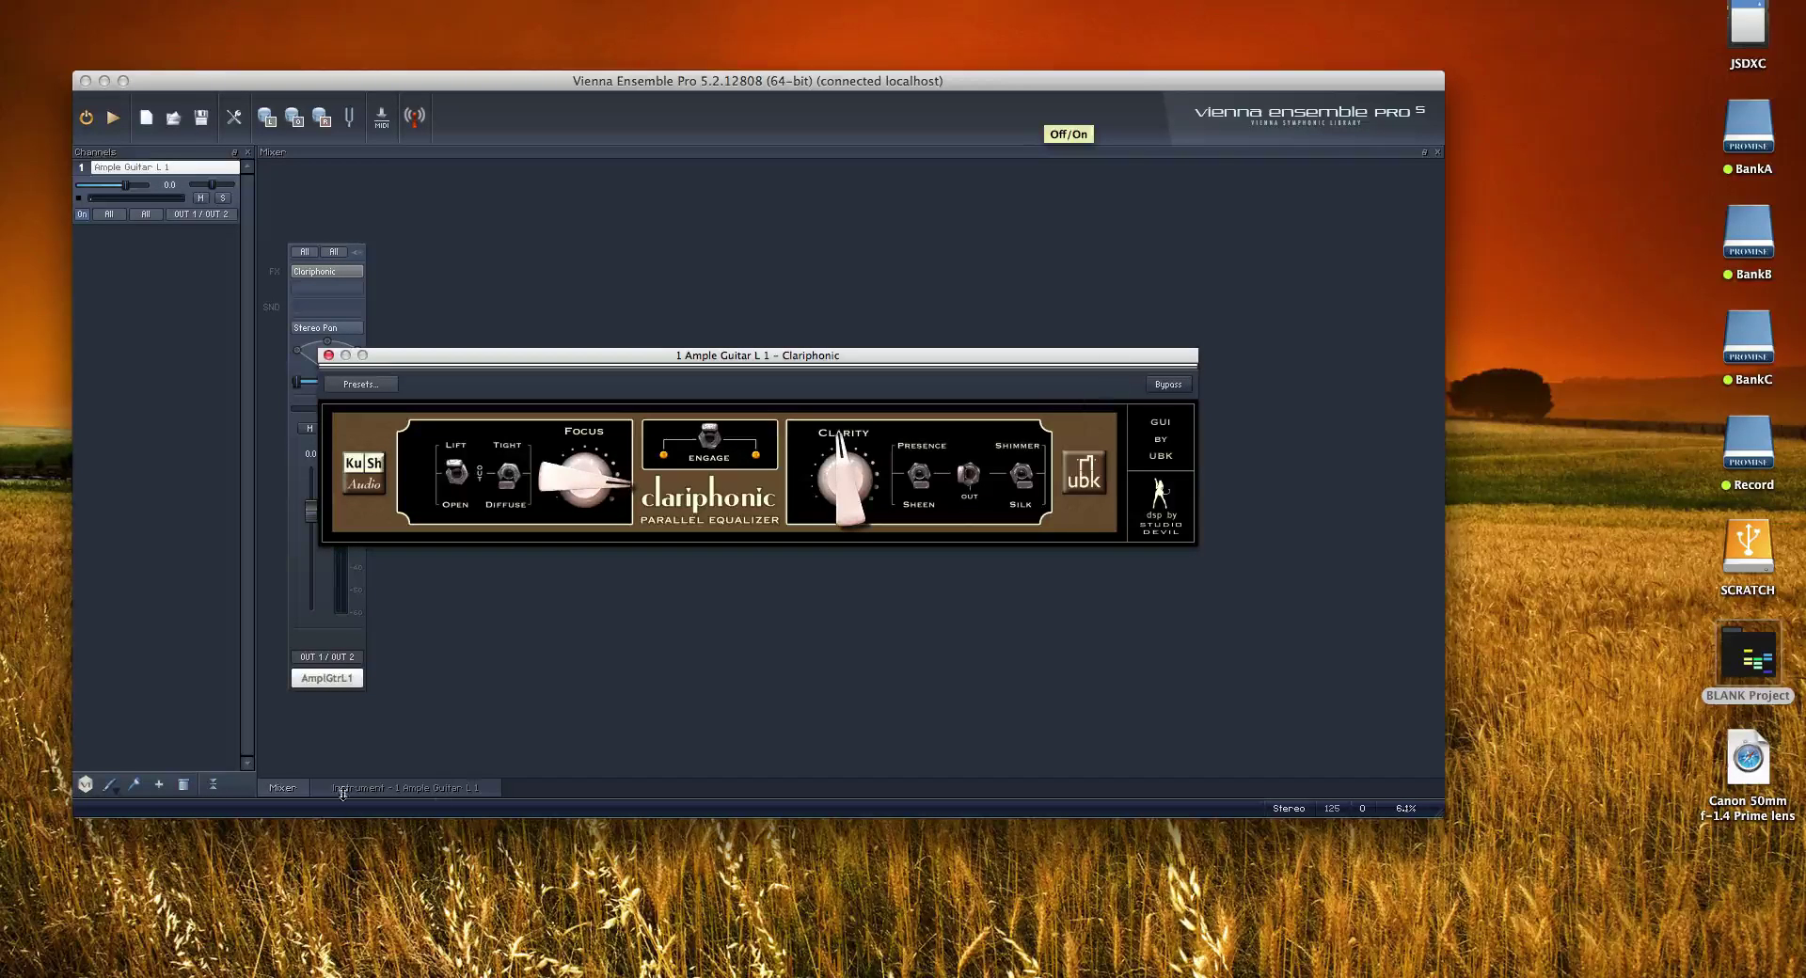
double_click(330, 678)
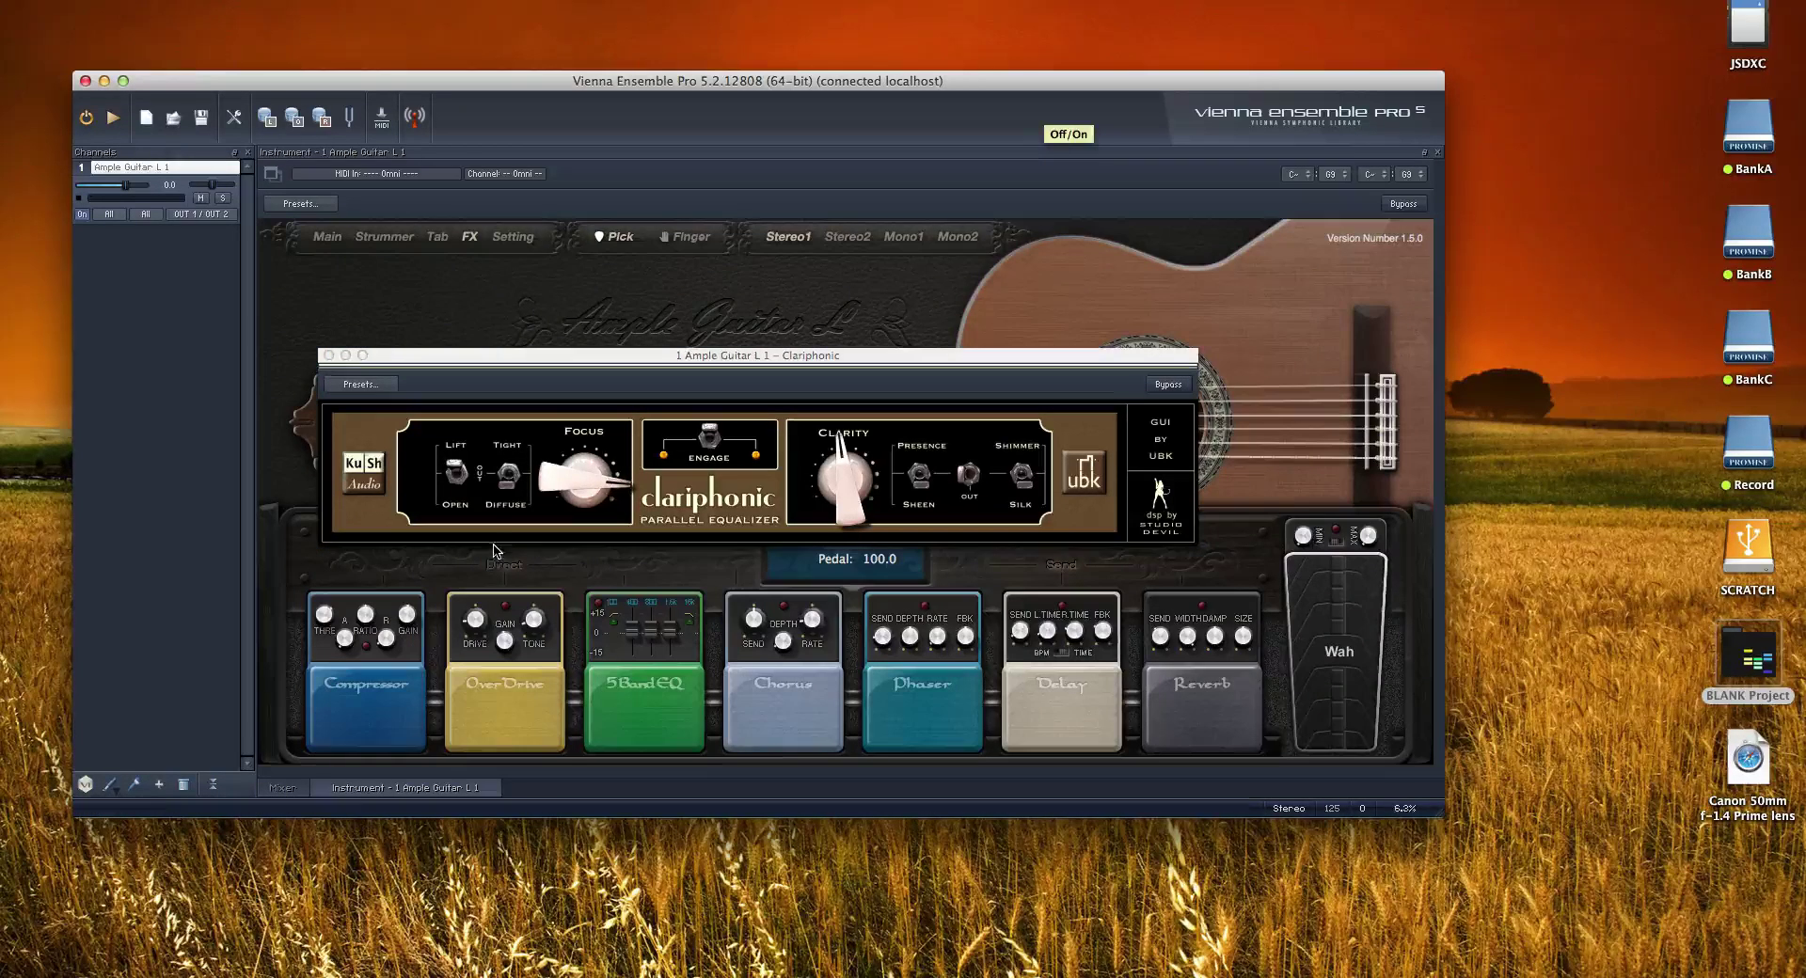
left_click(328, 356)
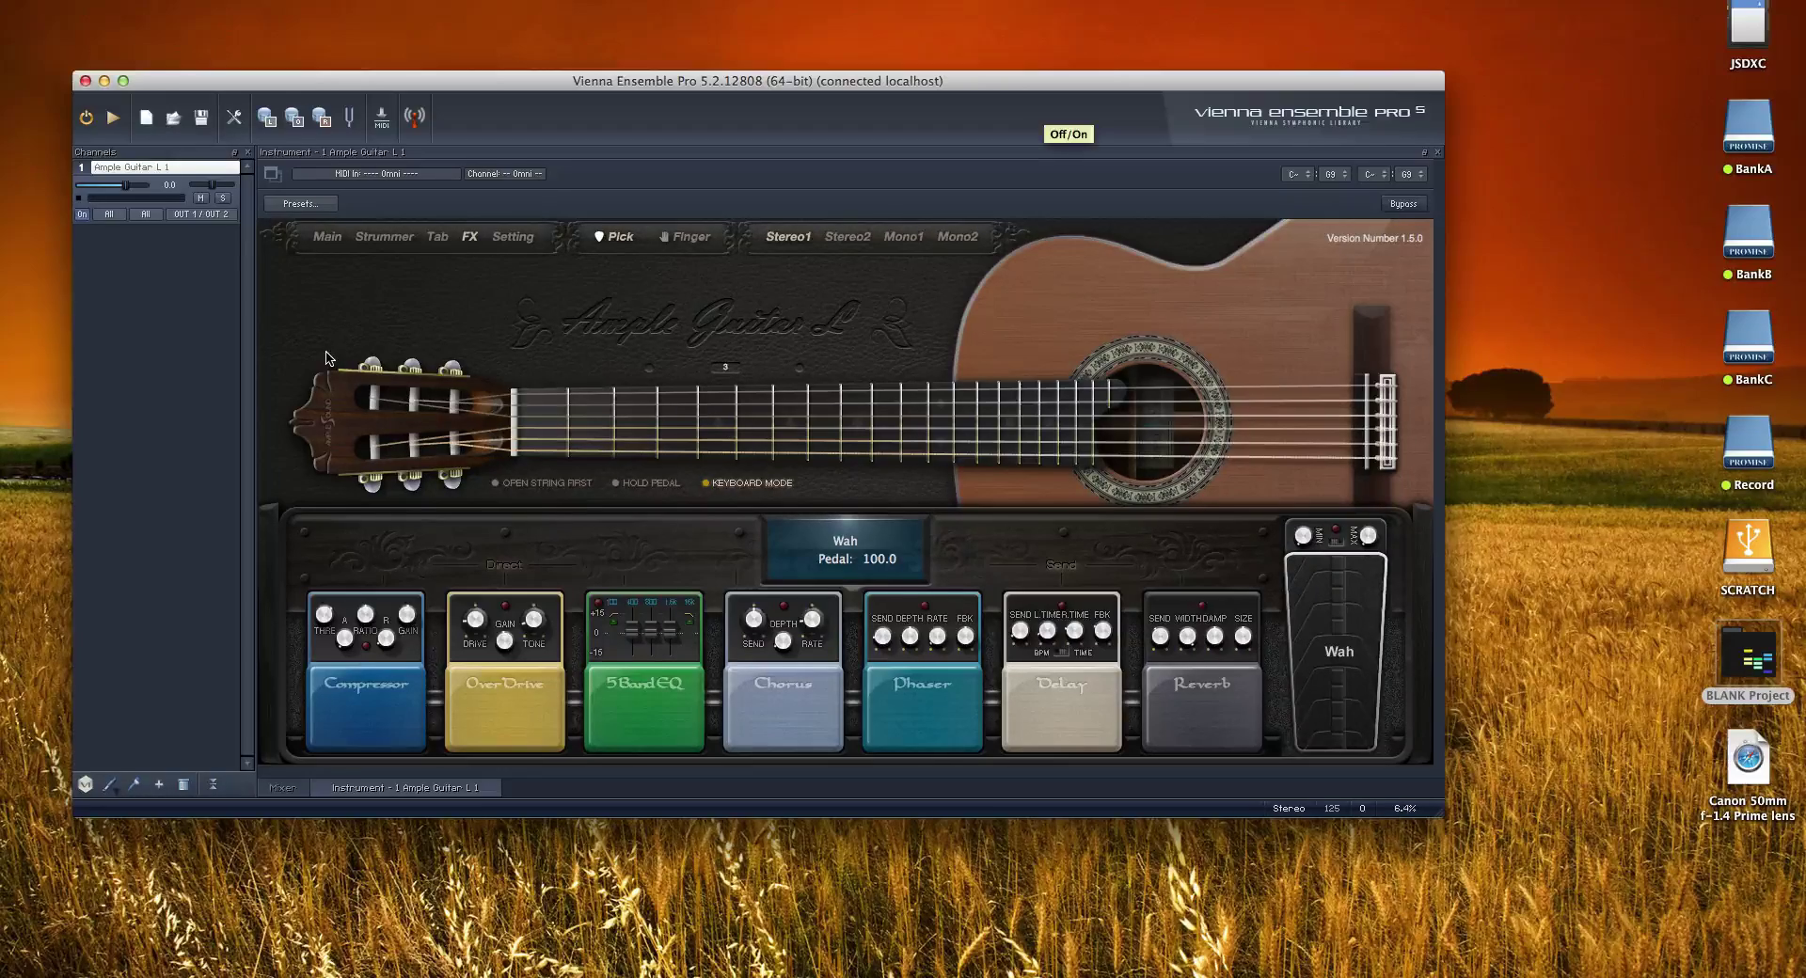
- Switch to the Safari browser and show the SoundCloud profile page that is already open
key("super+Tab")
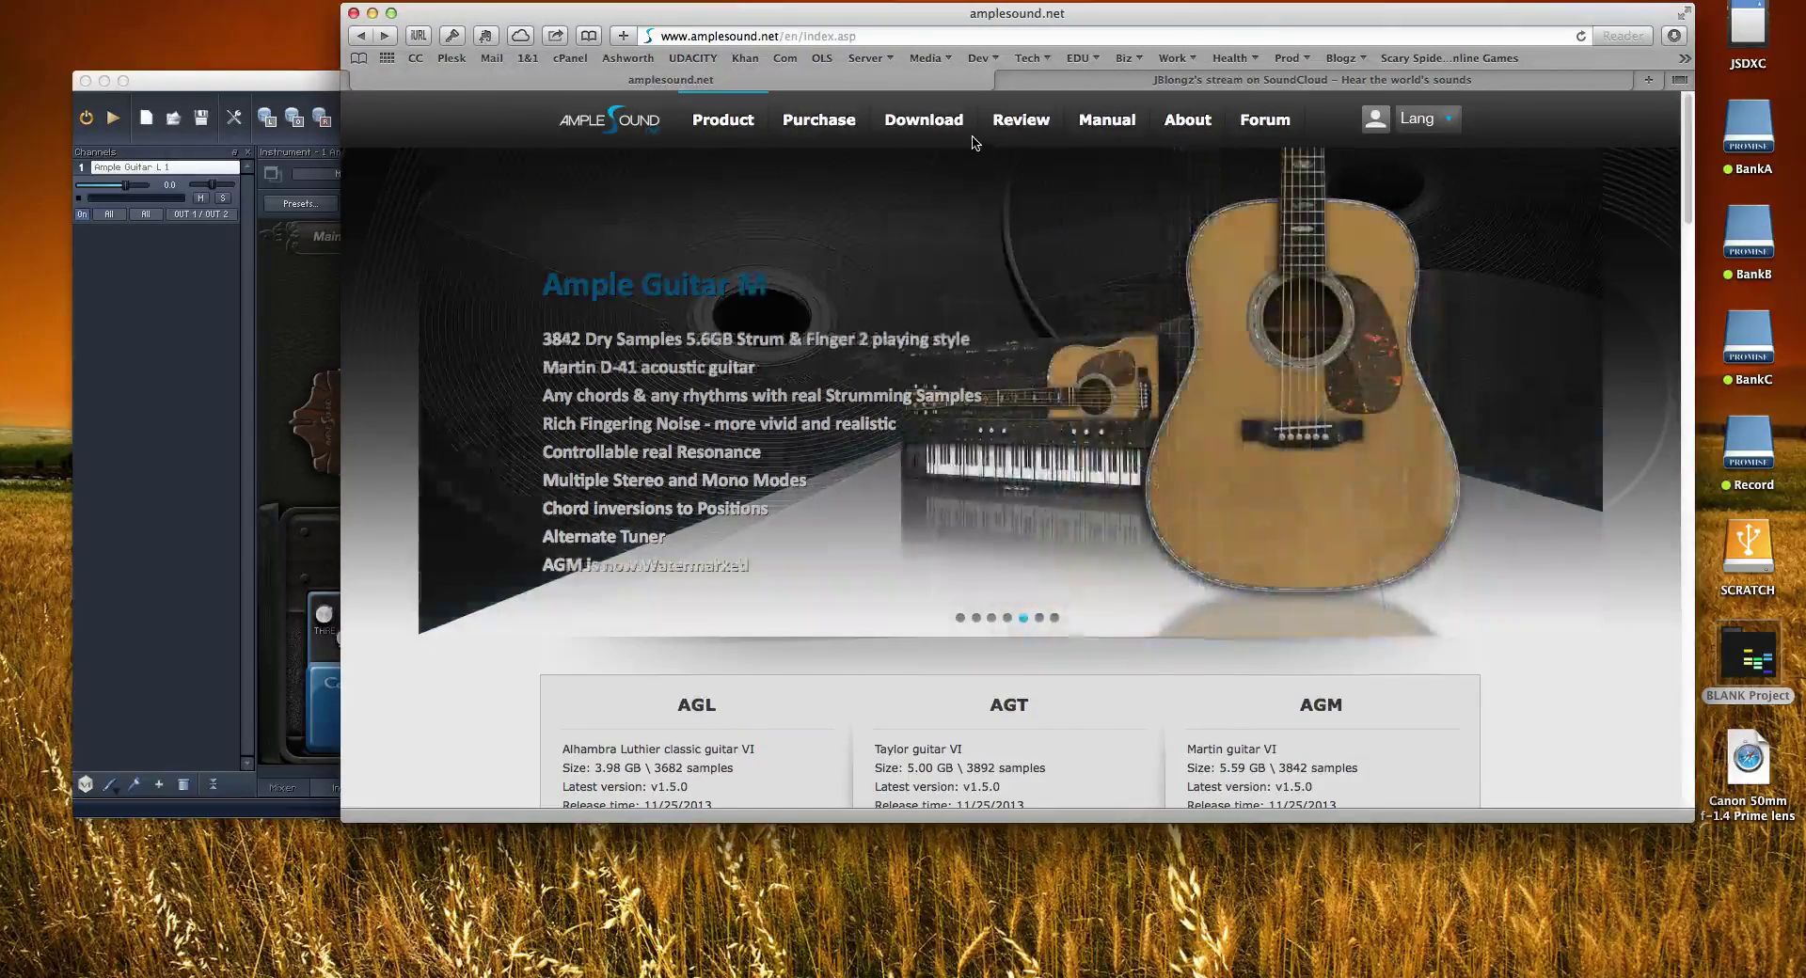
left_click(1051, 88)
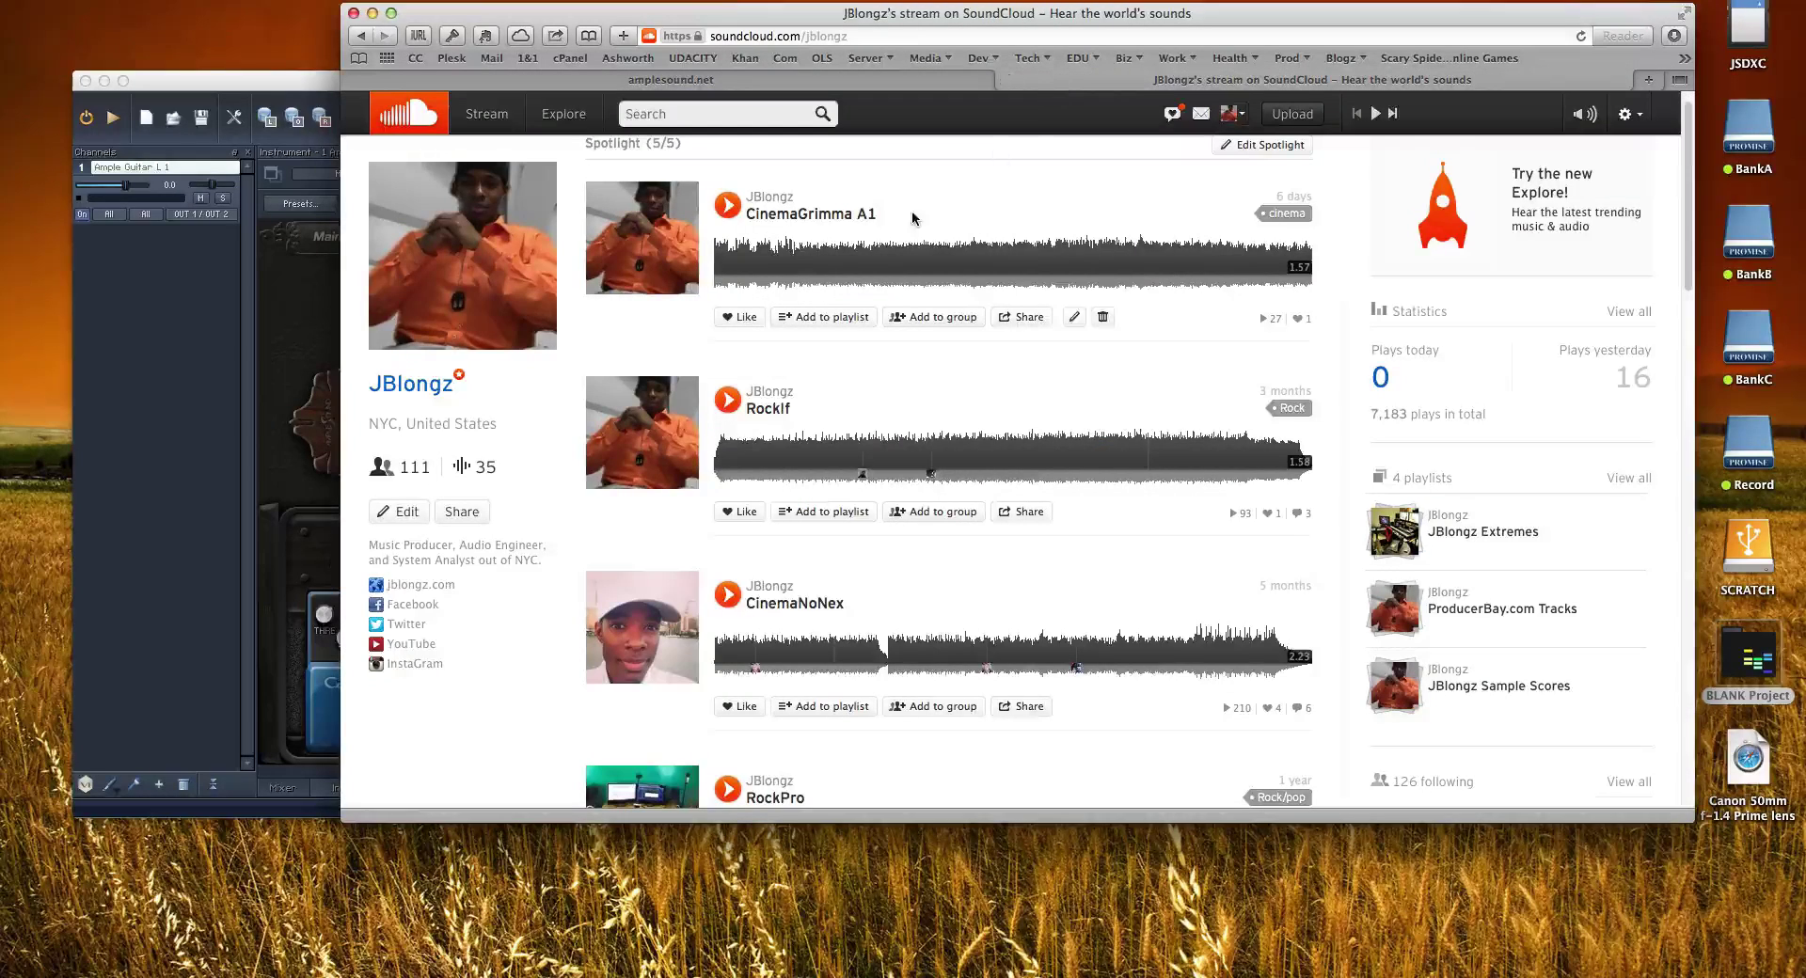